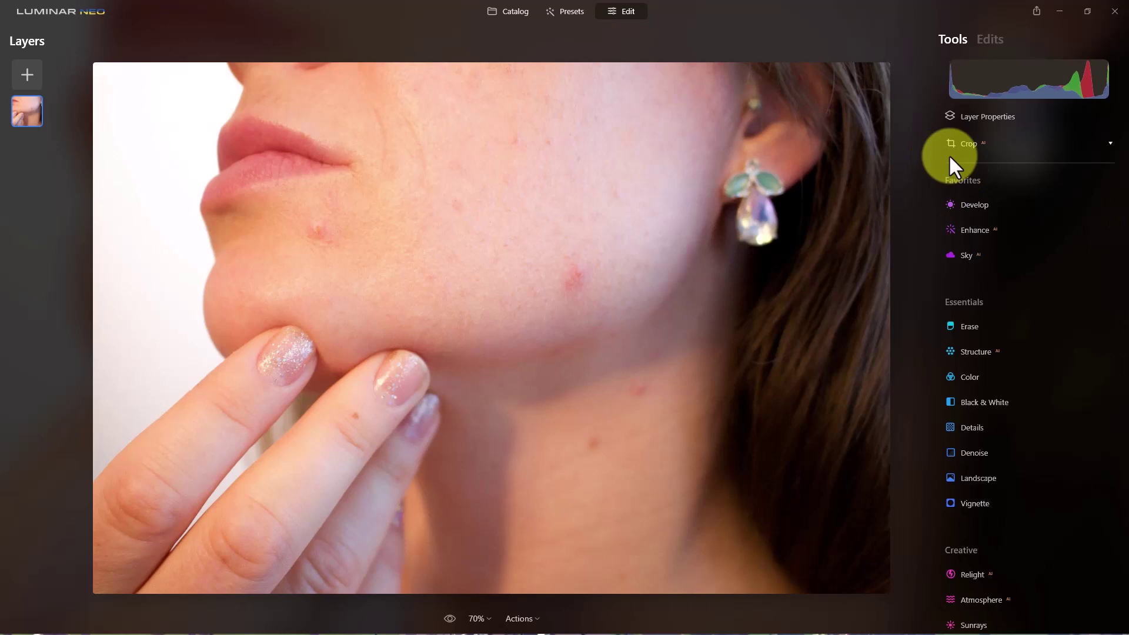
- Open the Erase tool settings and reduce the brush Size to 18
{"action": "left_click", "coordinate": [967, 328]}
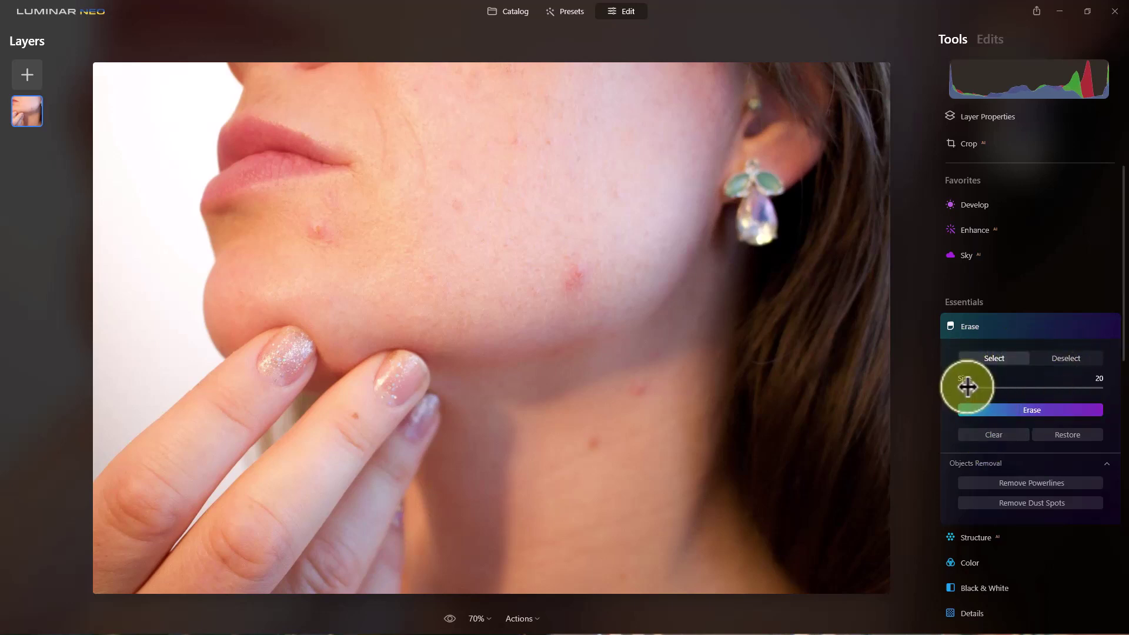
{"action": "mouse_move", "coordinate": [967, 387]}
{"action": "left_mouse_down"}
{"action": "mouse_move", "coordinate": [1003, 383]}
{"action": "mouse_move", "coordinate": [965, 381]}
{"action": "left_mouse_up"}
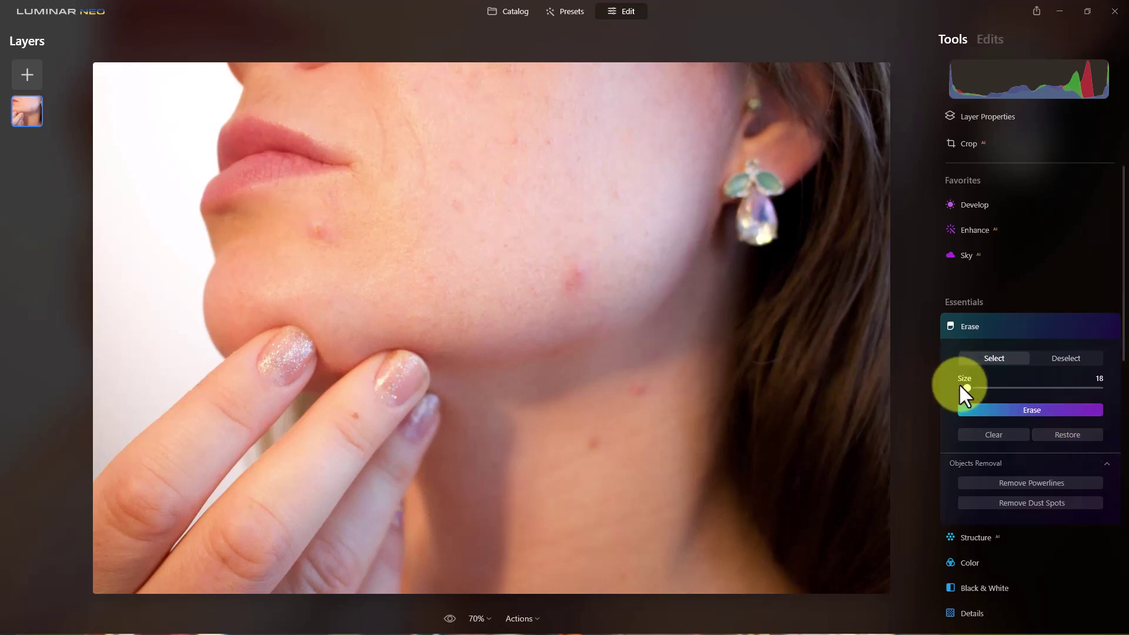
- Enlarge the erase brush to 25 and erase the small red spot on the lower neck
{"action": "left_click_drag", "start_coordinate": [967, 388], "coordinate": [972, 388]}
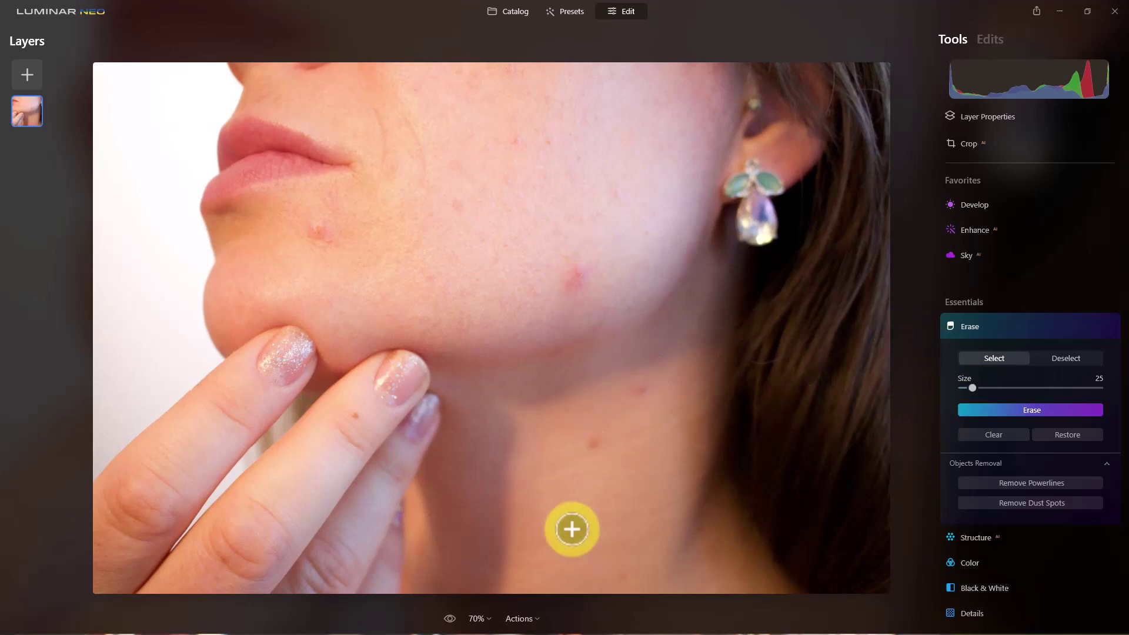
{"action": "left_click", "coordinate": [593, 441]}
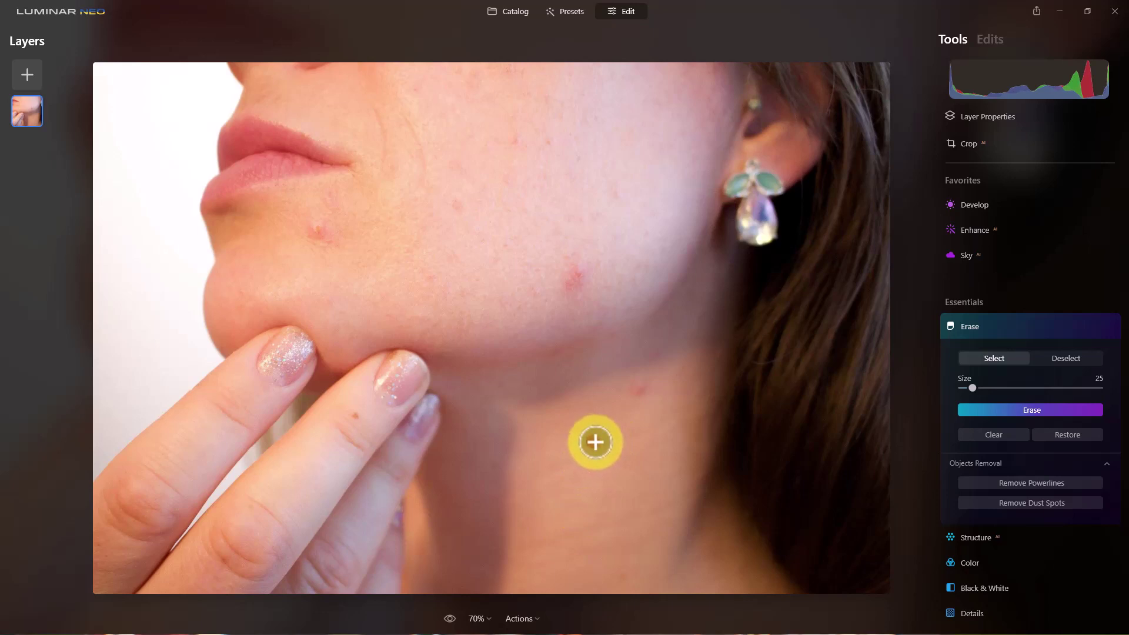
{"action": "left_click", "coordinate": [1022, 407]}
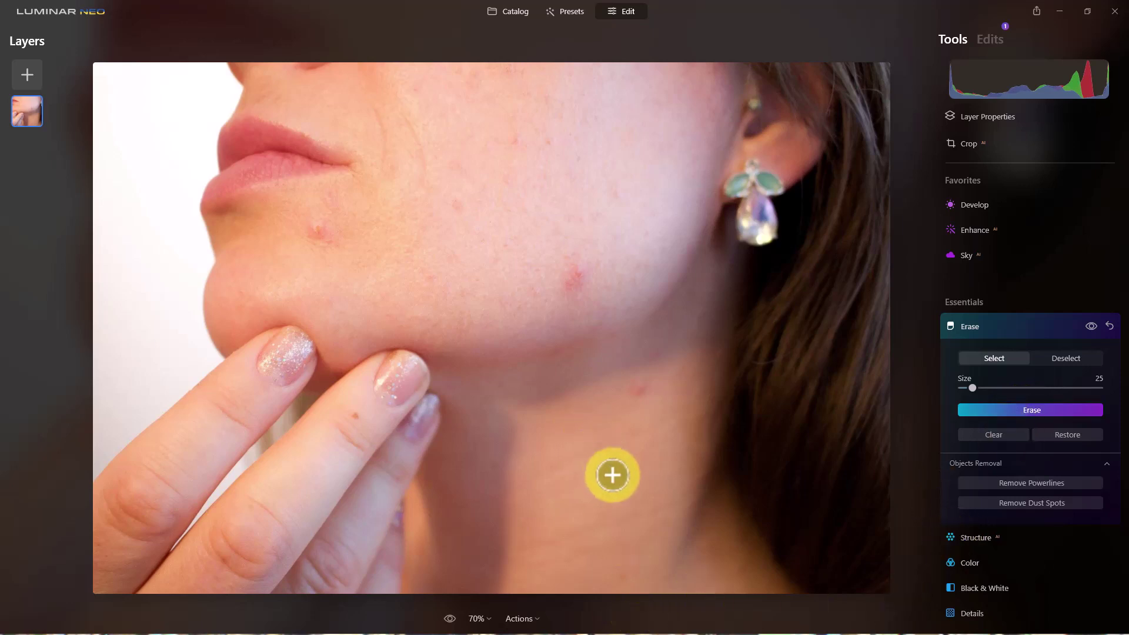
- Toggle the preview repeatedly to compare the neck retouch against the original photo
{"action": "left_click", "coordinate": [450, 619]}
{"action": "left_click", "coordinate": [450, 619]}
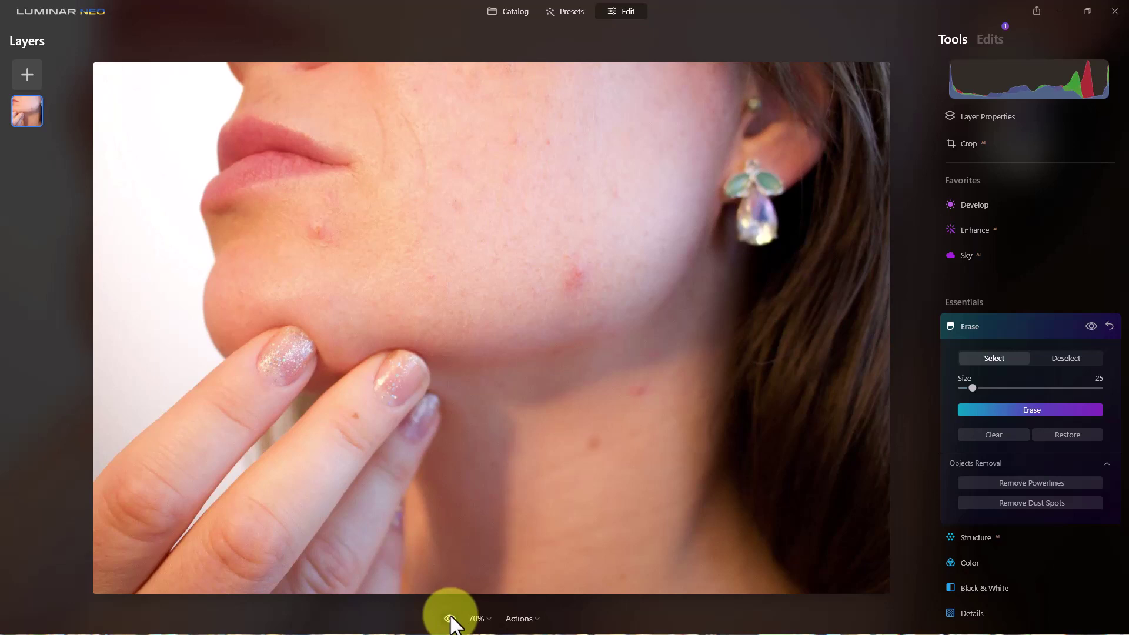
{"action": "left_click", "coordinate": [450, 619]}
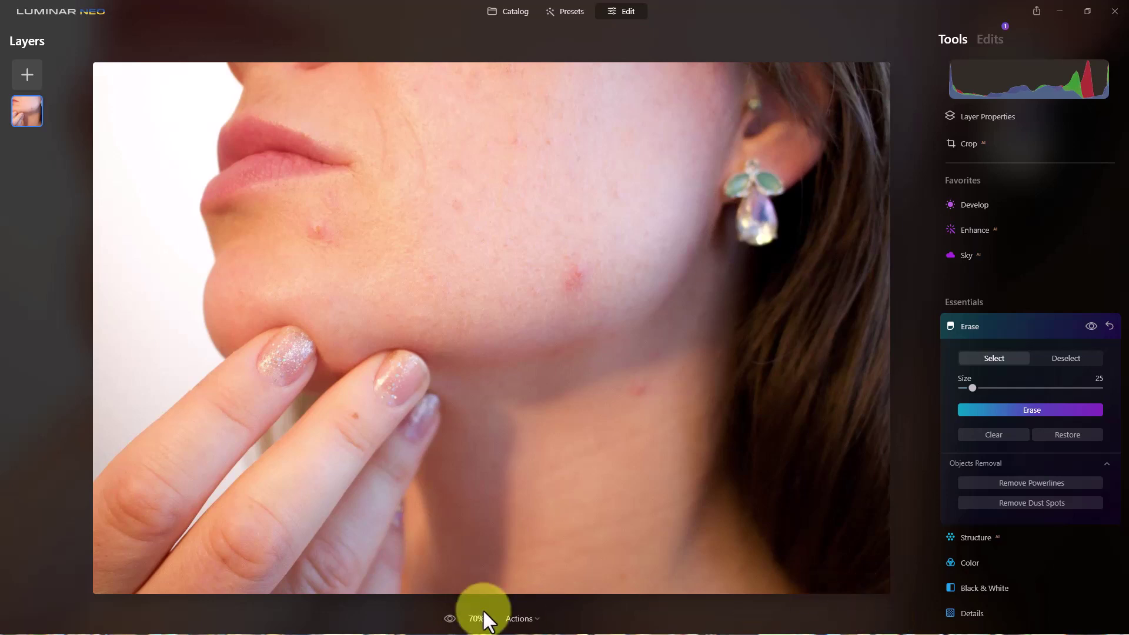
{"action": "left_click", "coordinate": [450, 619]}
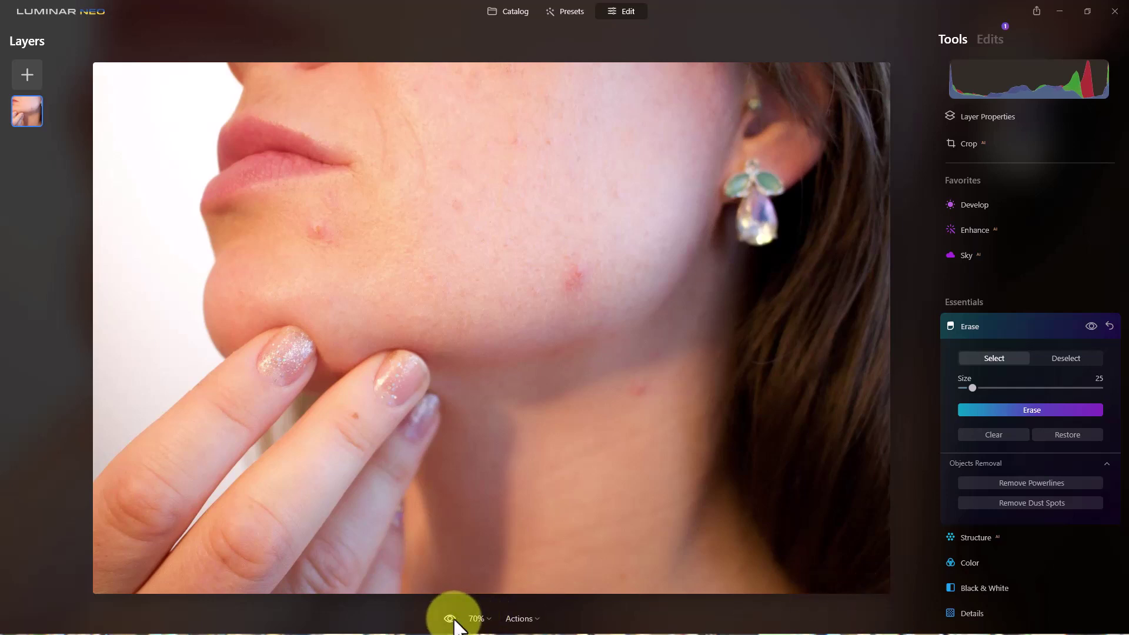
{"action": "left_click", "coordinate": [450, 618]}
{"action": "left_click", "coordinate": [452, 619]}
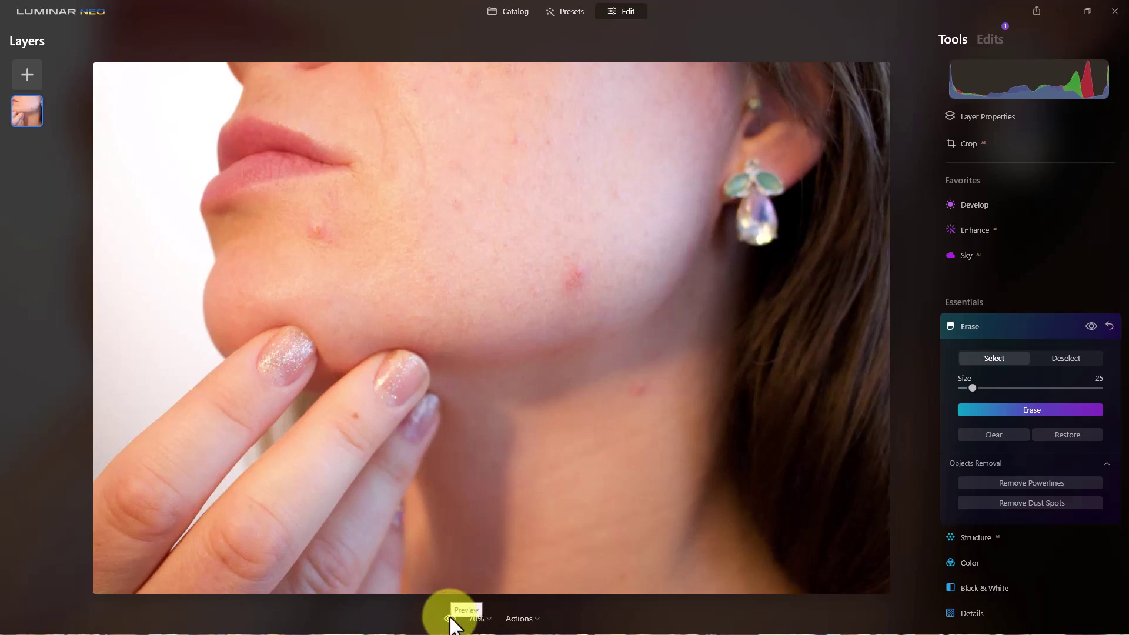
{"action": "left_click", "coordinate": [450, 619]}
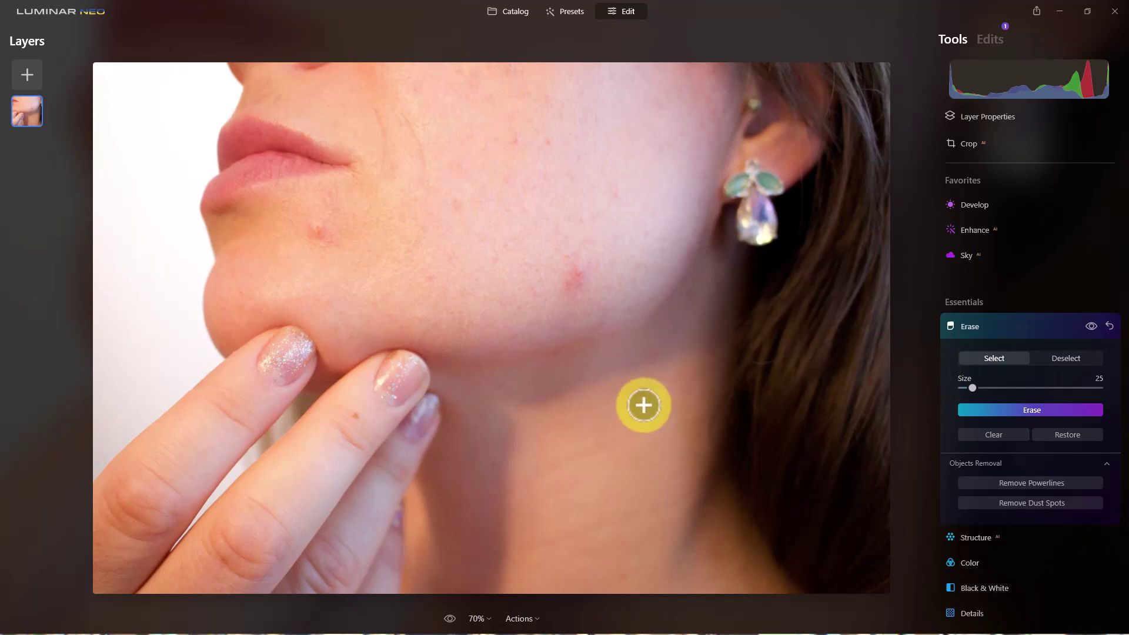
- Mask the blemishes on the side of the neck, the cheek and near the chin, then erase them
{"action": "left_click", "coordinate": [639, 393]}
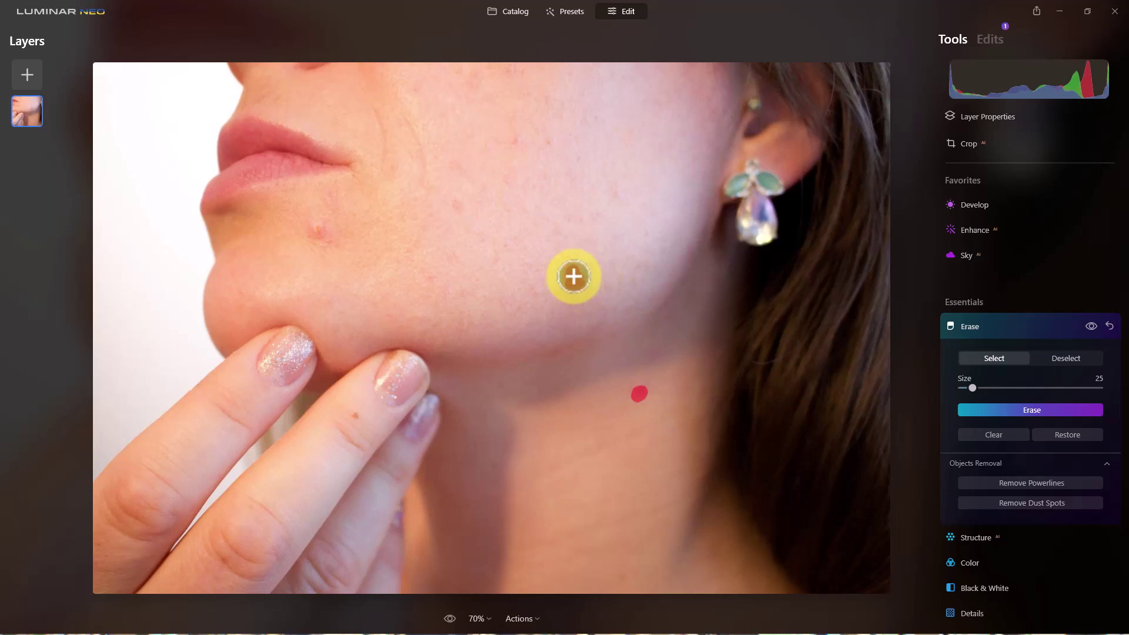
{"action": "left_click_drag", "start_coordinate": [570, 279], "coordinate": [583, 280]}
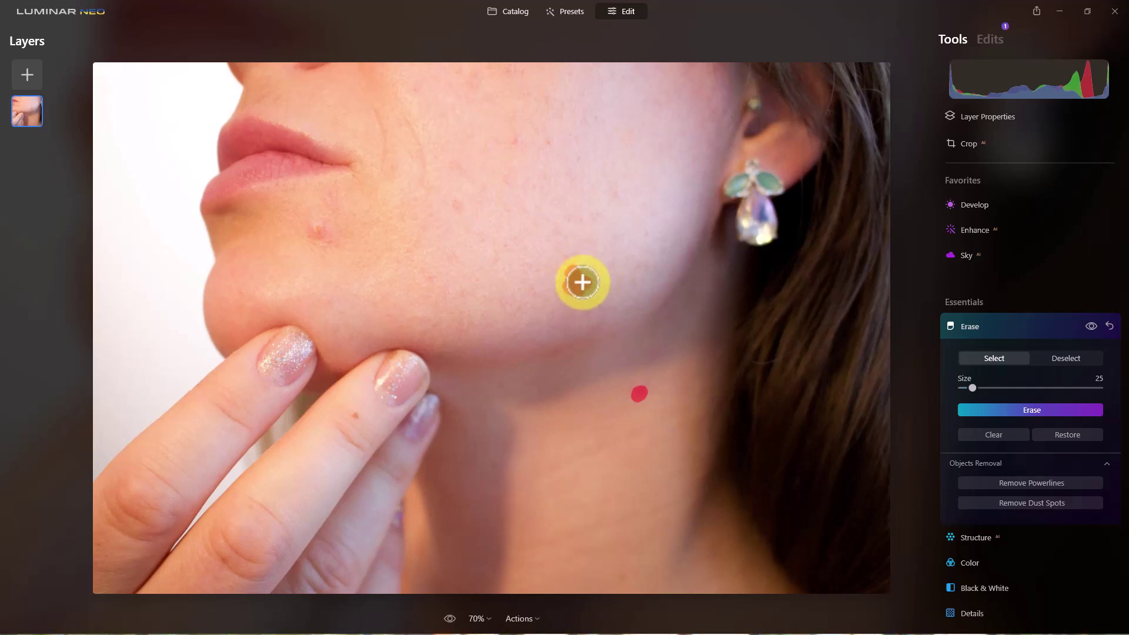
{"action": "left_click", "coordinate": [317, 232]}
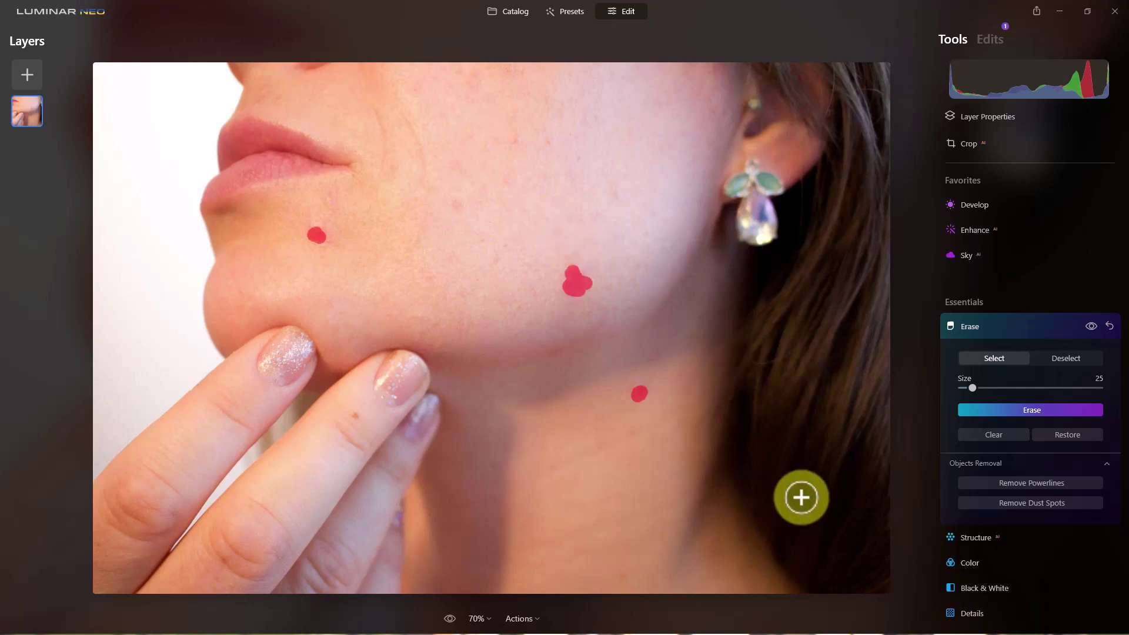
{"action": "left_click", "coordinate": [1039, 410]}
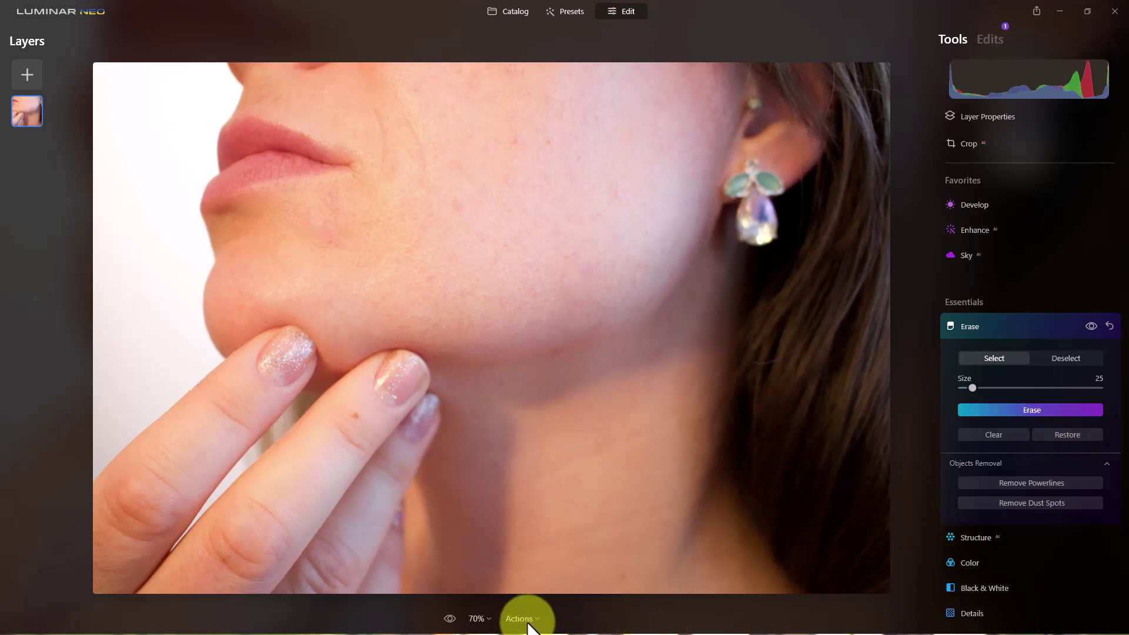
- Compare the blemish-free portrait against the original with the preview toggle, ending on the edited view
{"action": "left_click", "coordinate": [450, 620]}
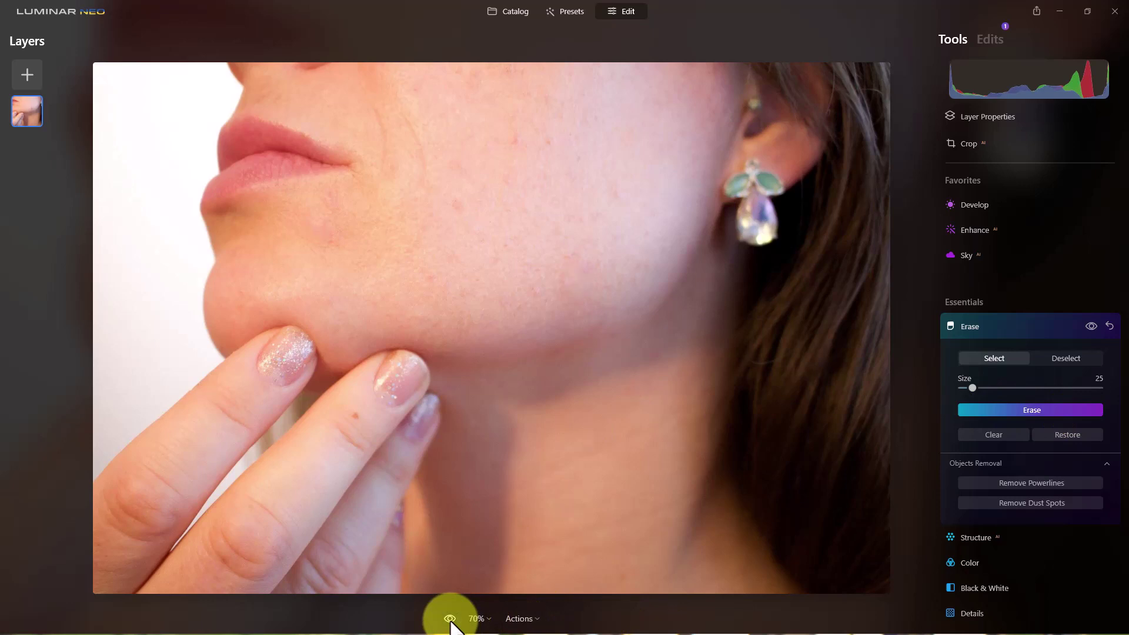
{"action": "left_click", "coordinate": [451, 621]}
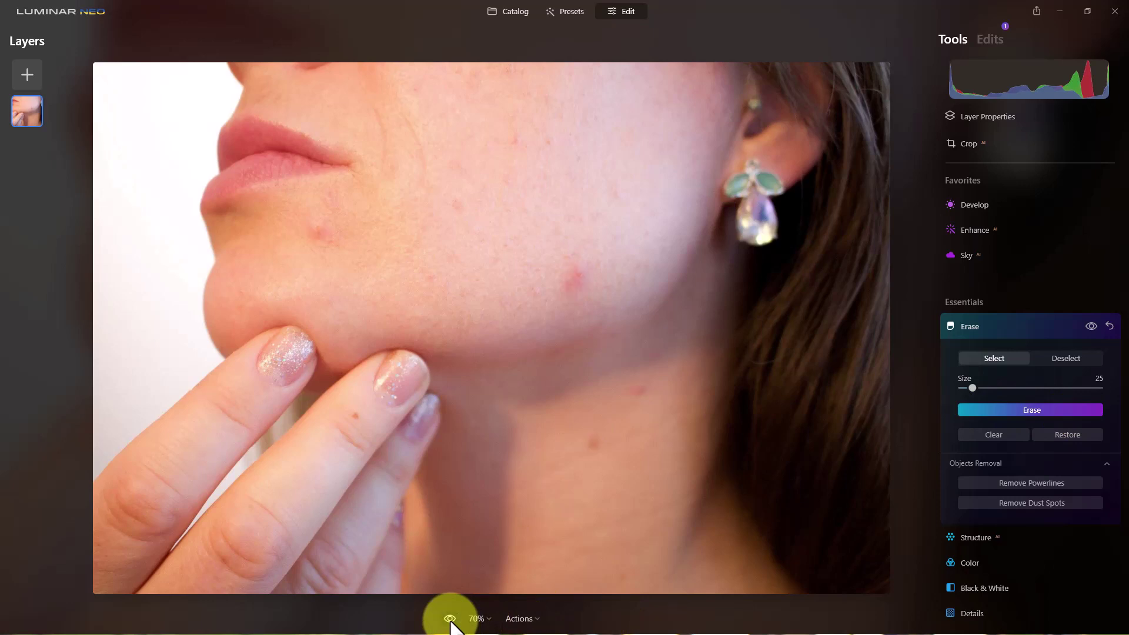
{"action": "left_click", "coordinate": [451, 621]}
{"action": "left_click", "coordinate": [451, 621]}
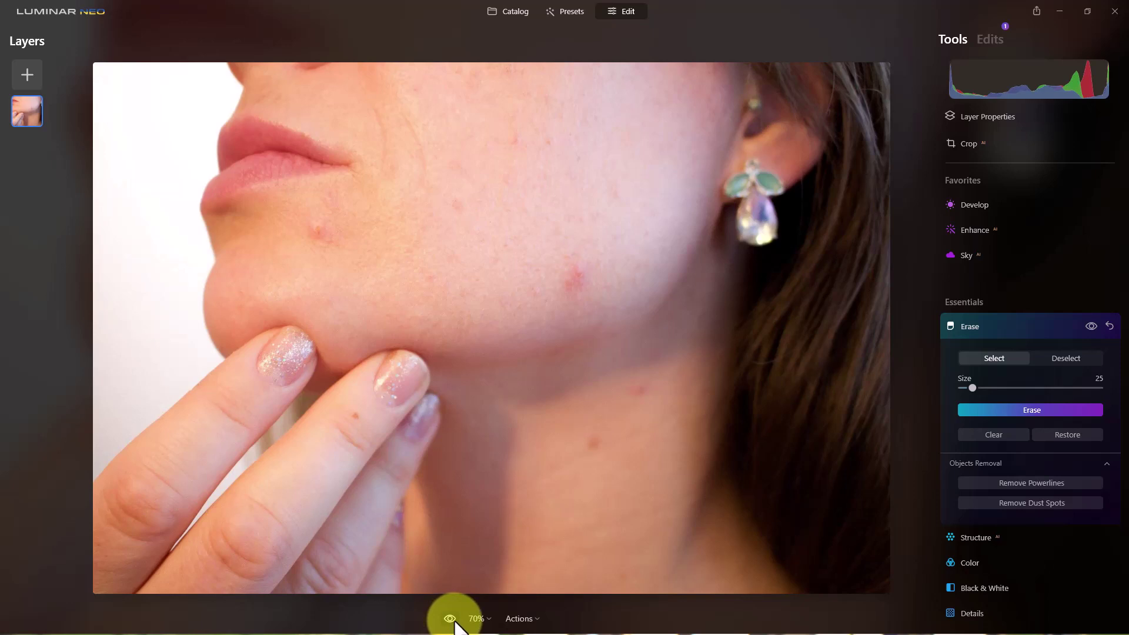
{"action": "left_click", "coordinate": [455, 621]}
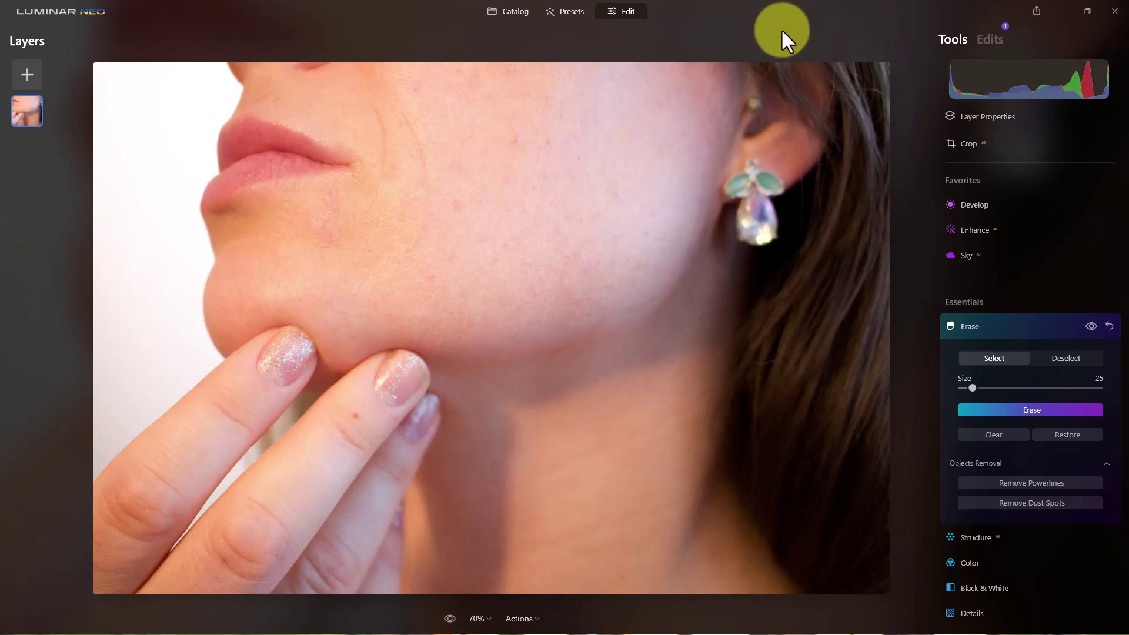
- Open the barn photo DSC_0183.JPG for editing and zoom in on the silo and utility pole
{"action": "left_click", "coordinate": [506, 13]}
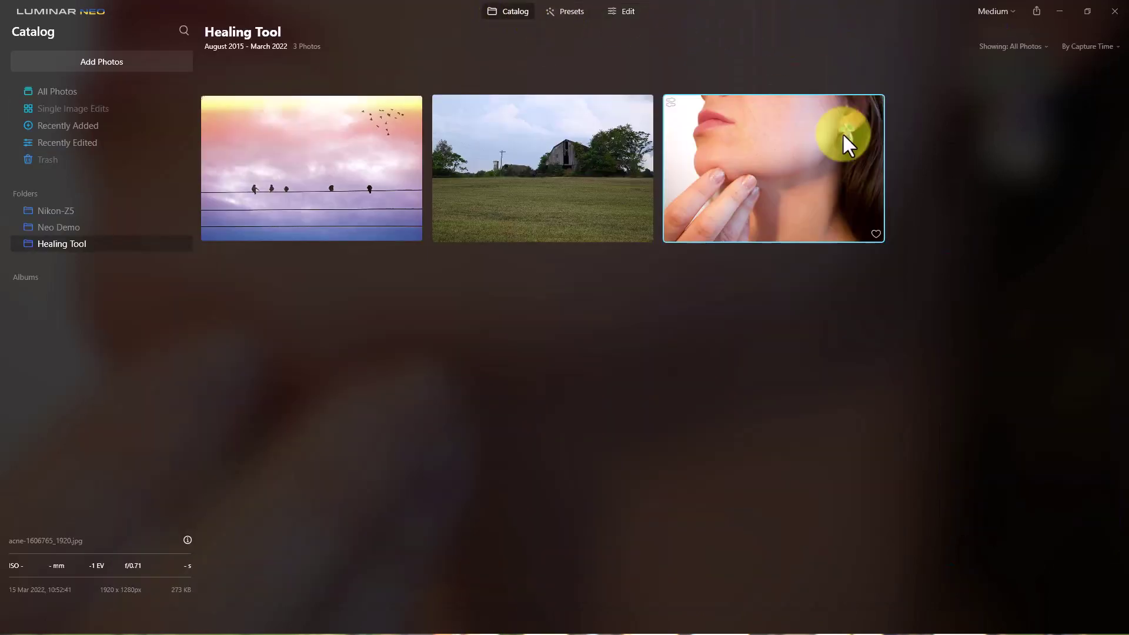
{"action": "double_click", "coordinate": [585, 211]}
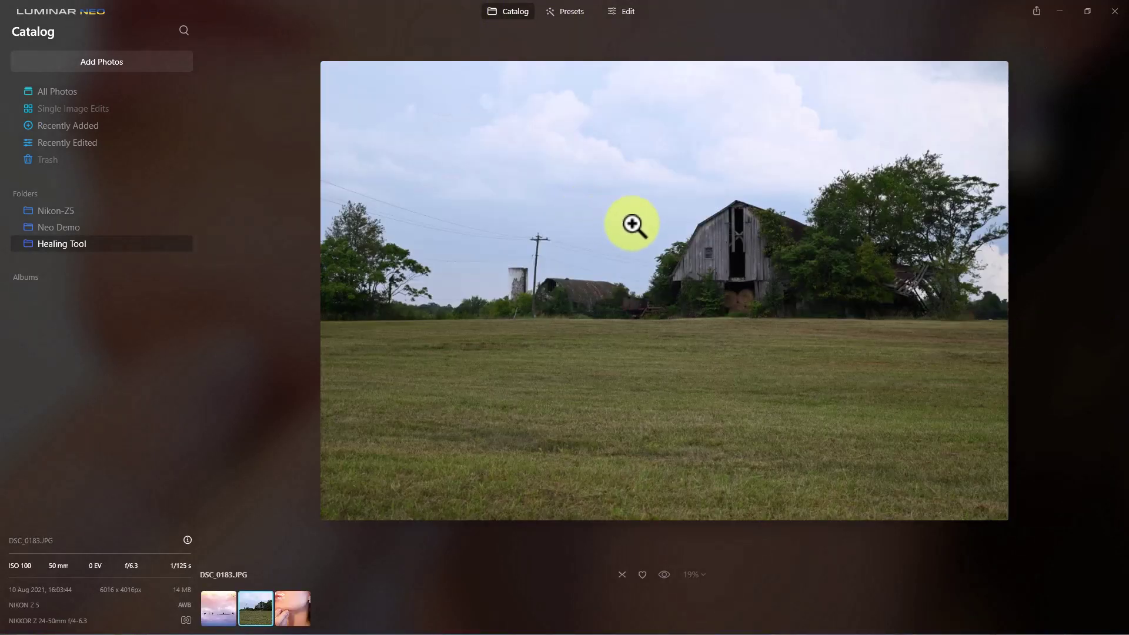
{"action": "left_click", "coordinate": [627, 10]}
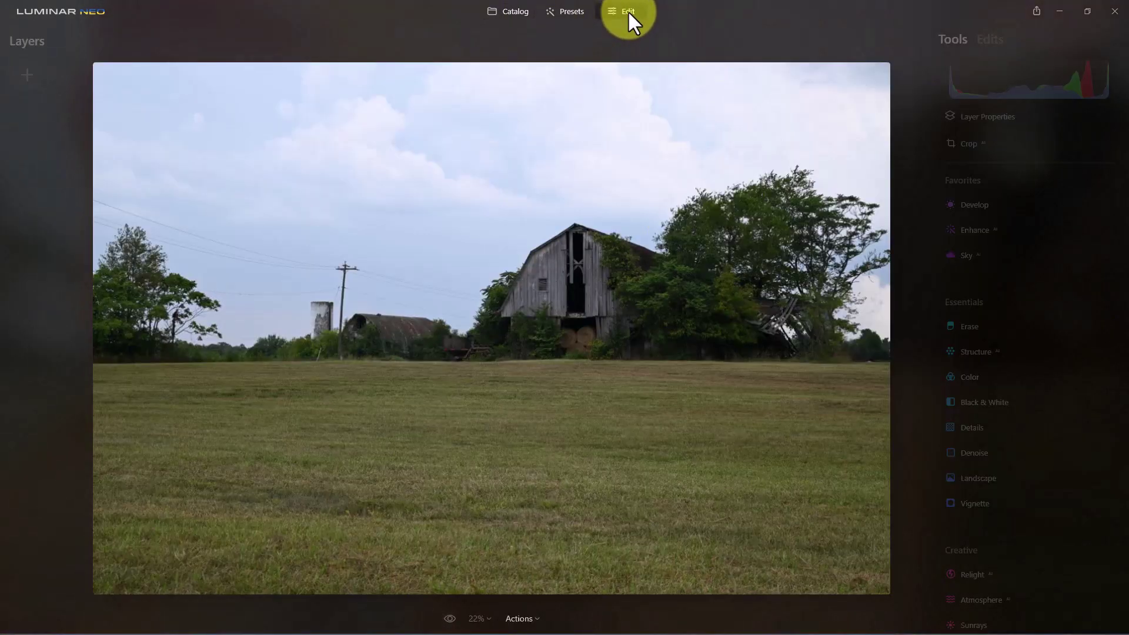
{"action": "left_click", "coordinate": [403, 289]}
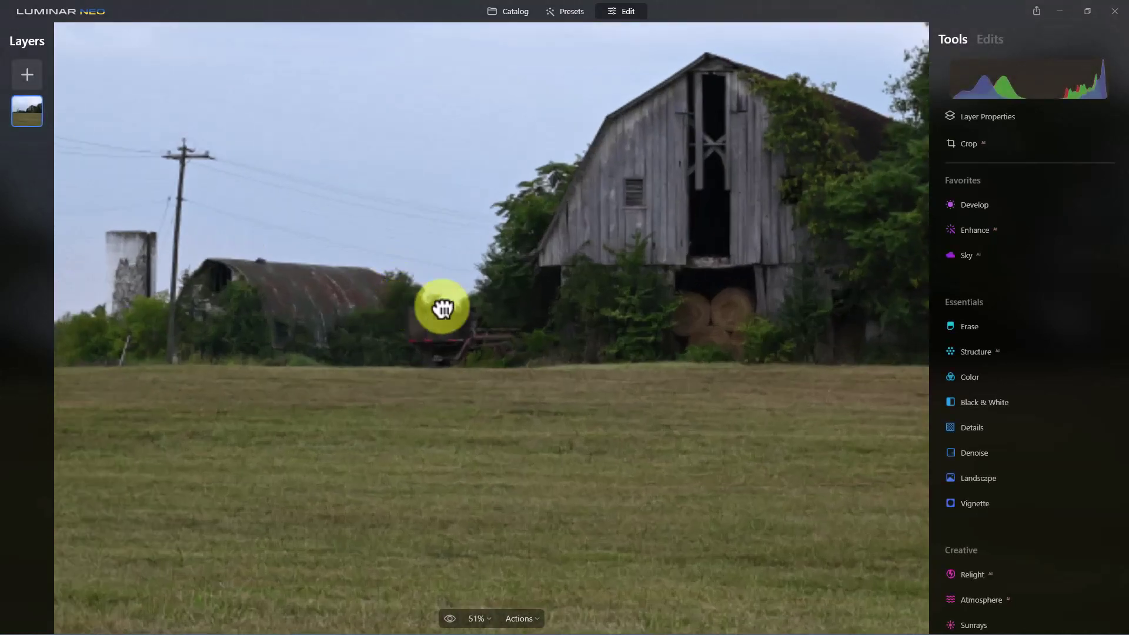
{"action": "left_click_drag", "start_coordinate": [442, 306], "coordinate": [618, 352]}
{"action": "scroll", "coordinate": [617, 353], "scroll_direction": "up", "scroll_amount": 1}
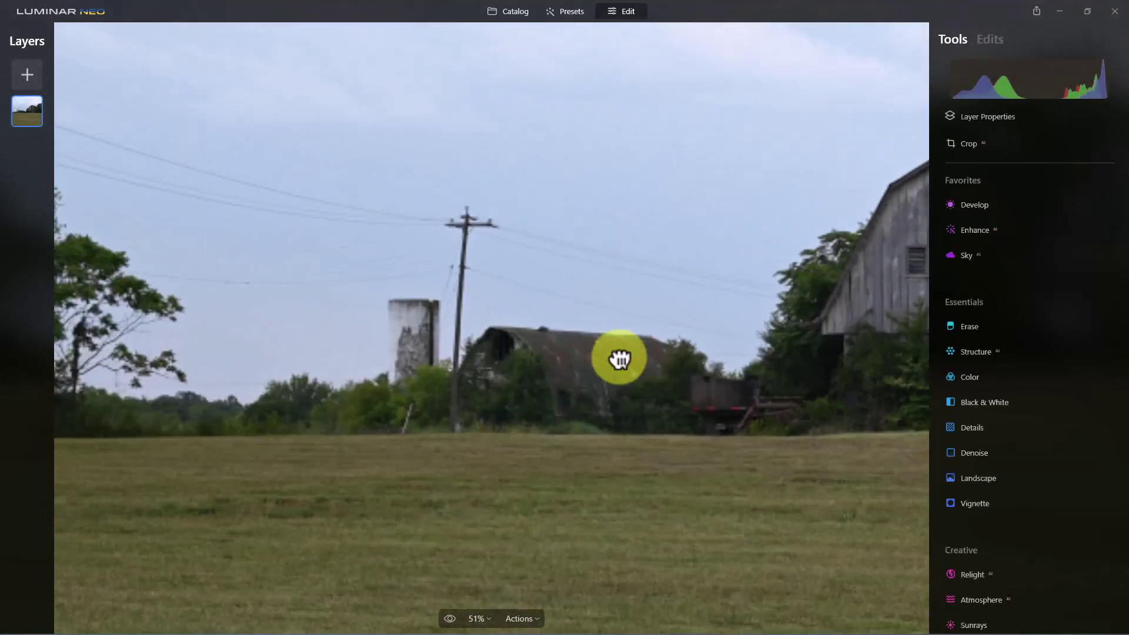
{"action": "scroll", "coordinate": [617, 345], "scroll_direction": "up", "scroll_amount": 1}
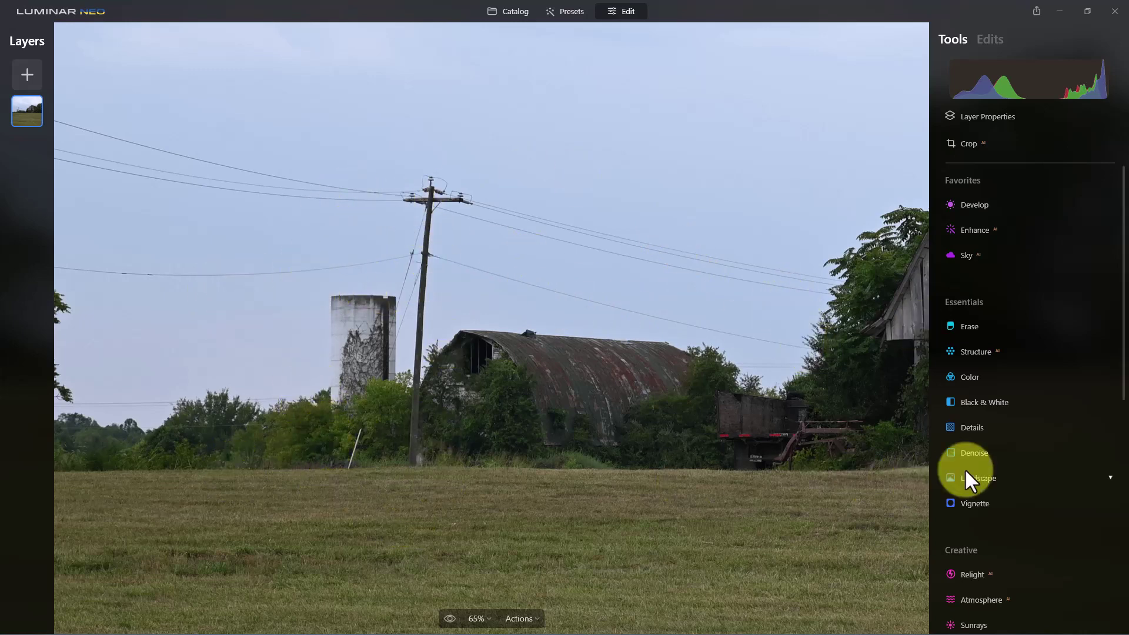
- Run the Erase tool's Remove Powerlines to clear the wires from the barn sky
{"action": "left_click", "coordinate": [993, 327]}
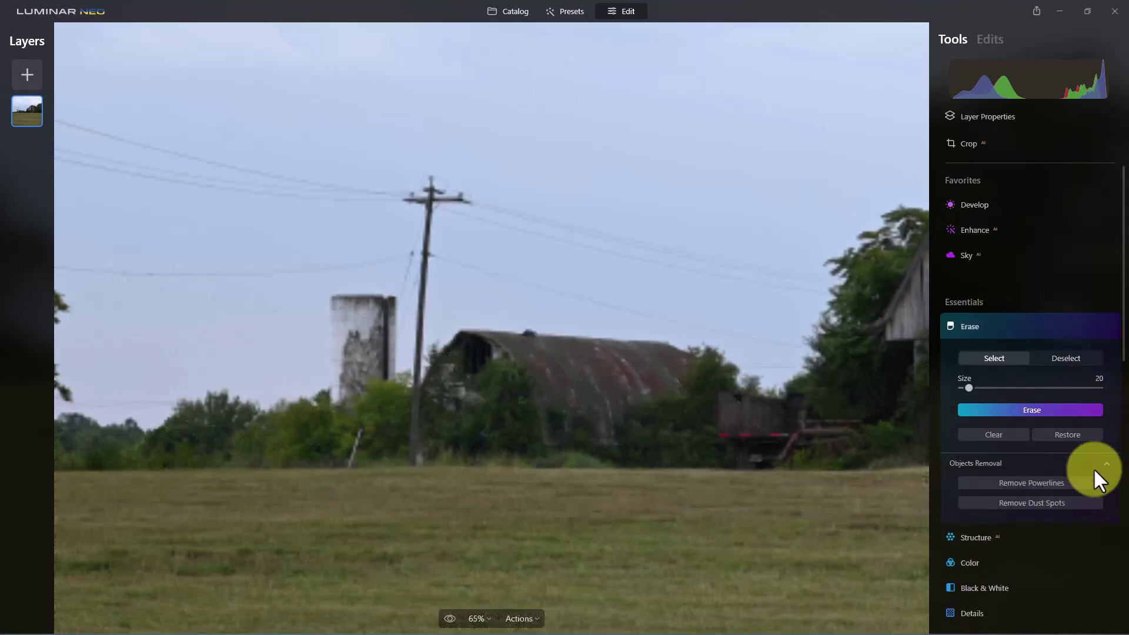
{"action": "left_click", "coordinate": [1045, 484]}
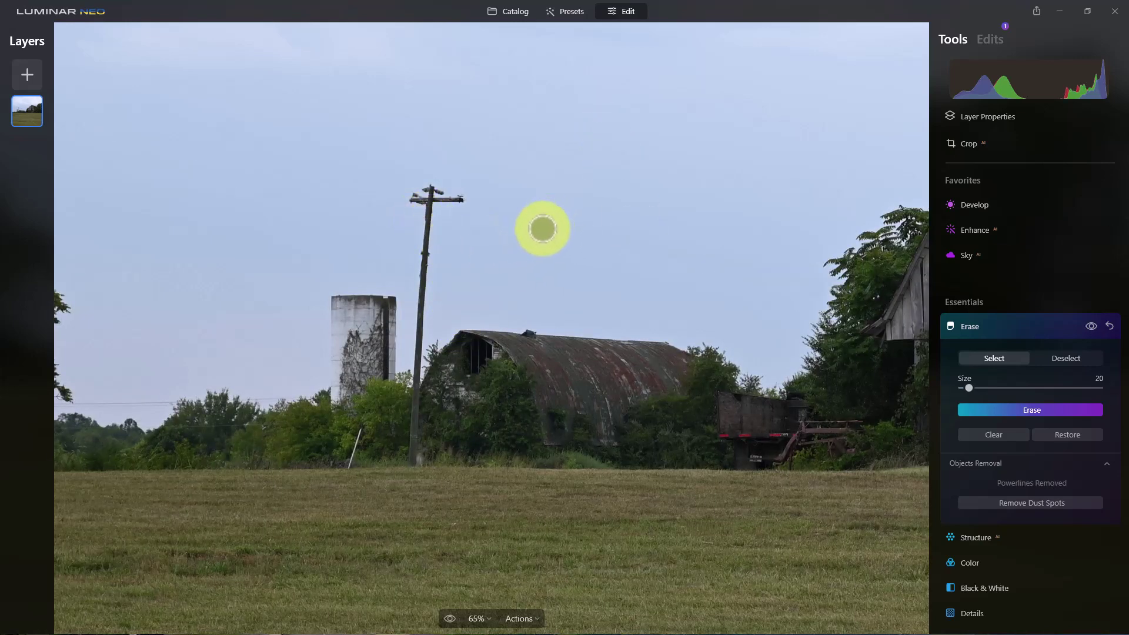
{"action": "scroll", "coordinate": [461, 213], "scroll_direction": "up", "scroll_amount": 2}
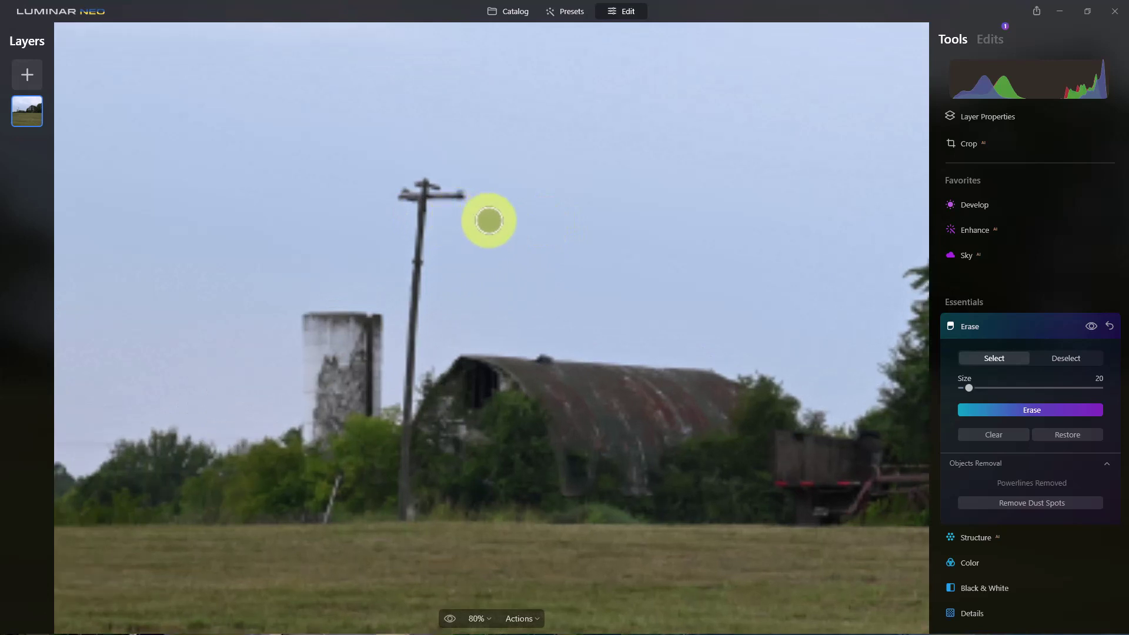
{"action": "scroll", "coordinate": [490, 220], "scroll_direction": "up", "scroll_amount": 2}
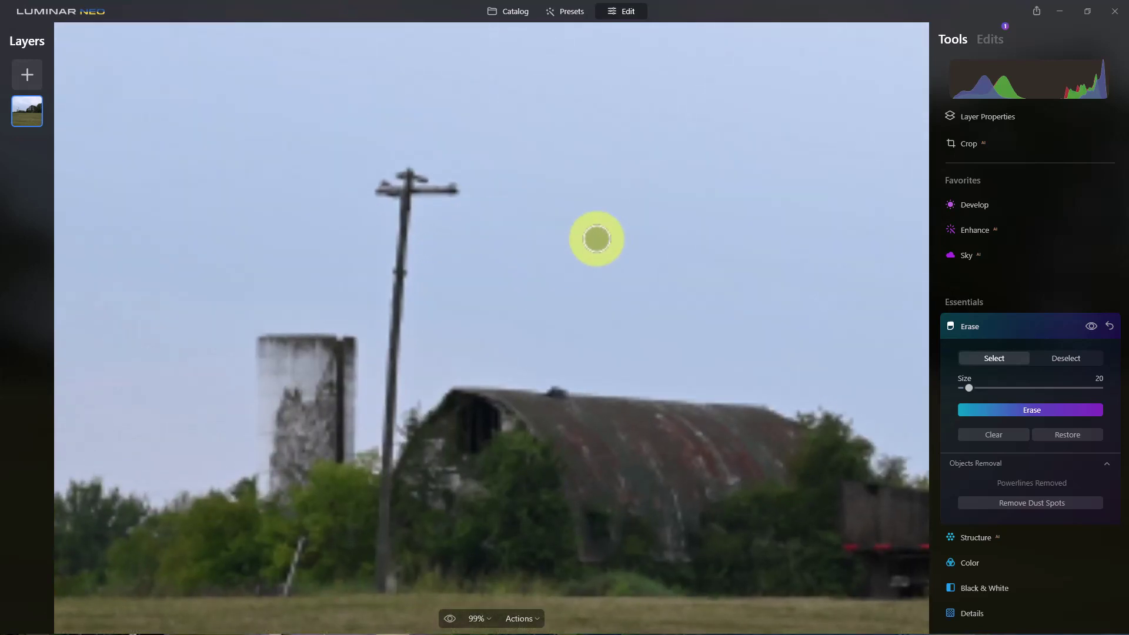
{"action": "scroll", "coordinate": [575, 210], "scroll_direction": "down", "scroll_amount": 3}
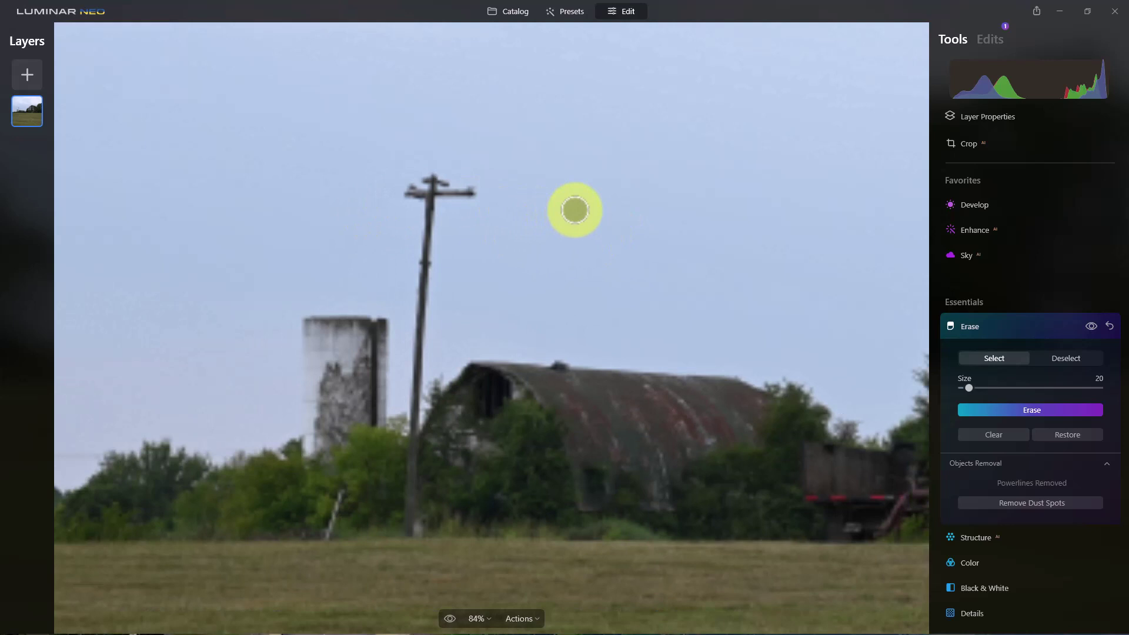
- Compare the wire-free barn photo against the original, then fit the whole image in view
{"action": "left_click", "coordinate": [451, 618]}
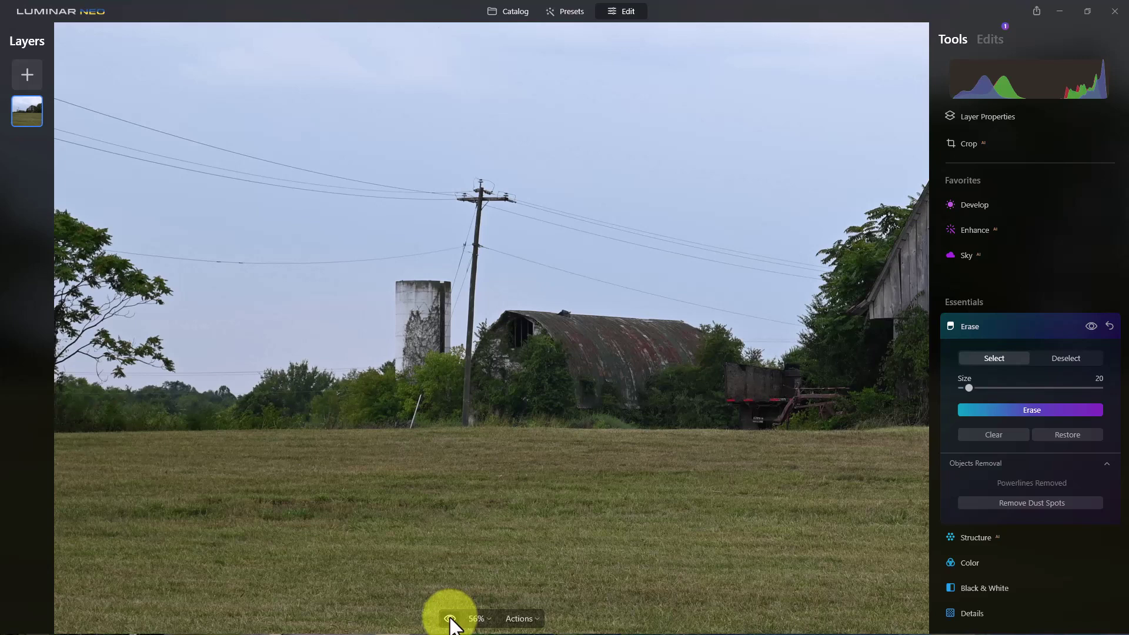
{"action": "left_click", "coordinate": [450, 618]}
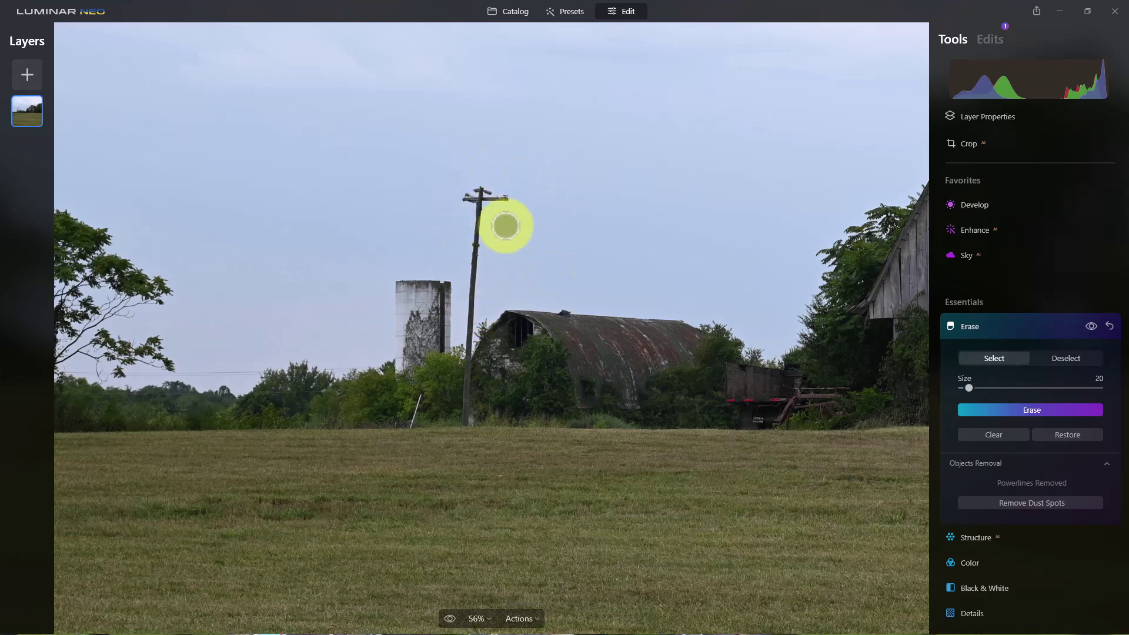
{"action": "left_click", "coordinate": [450, 619]}
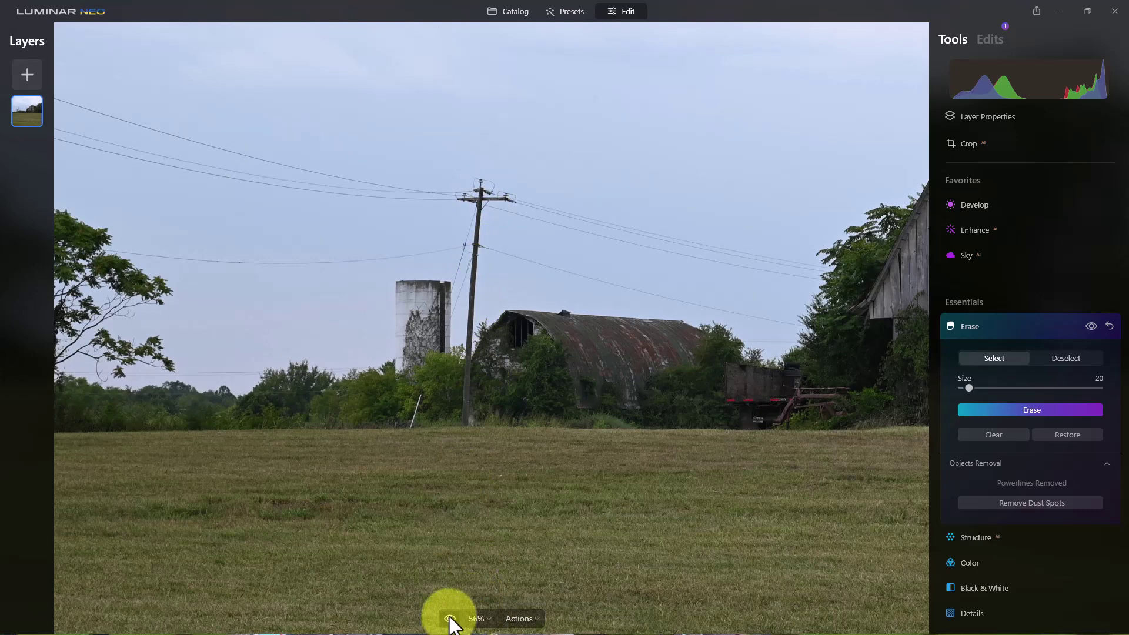
{"action": "left_click", "coordinate": [450, 618]}
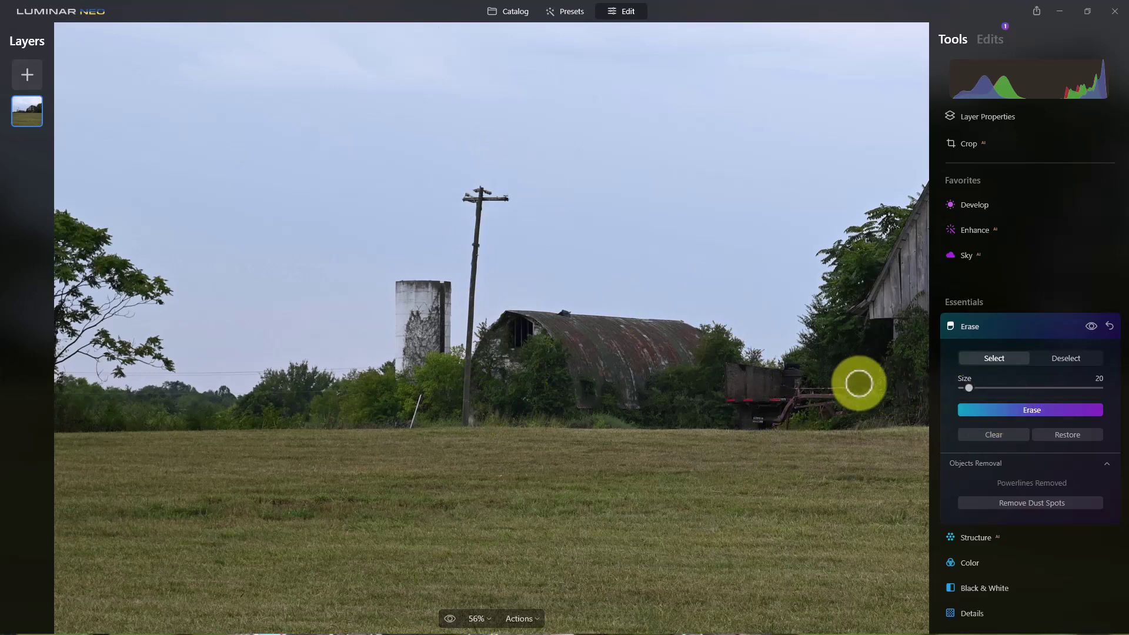
{"action": "key", "text": "ctrl+0"}
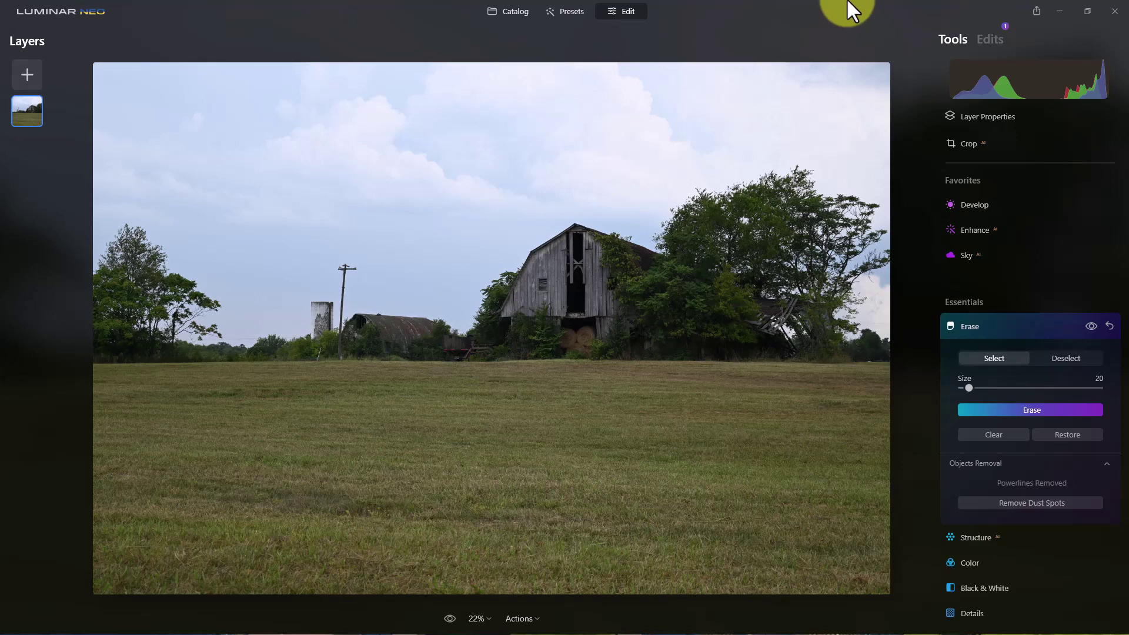
- Open the sky photo of birds perched on power lines from the catalog in the Edit workspace
{"action": "left_click", "coordinate": [509, 11]}
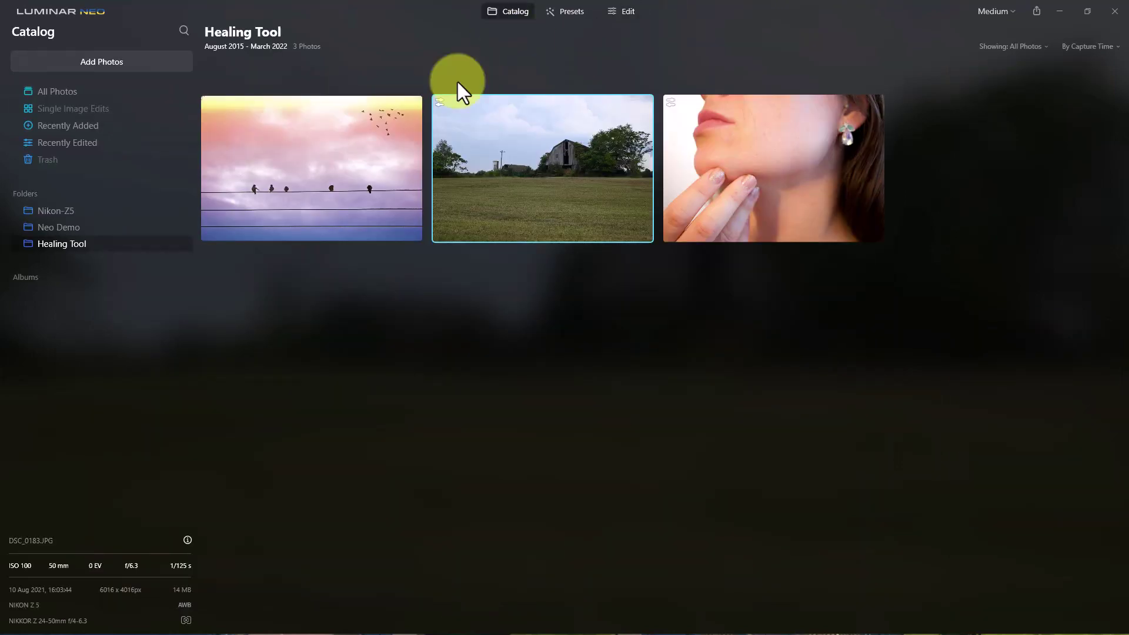
{"action": "double_click", "coordinate": [289, 172]}
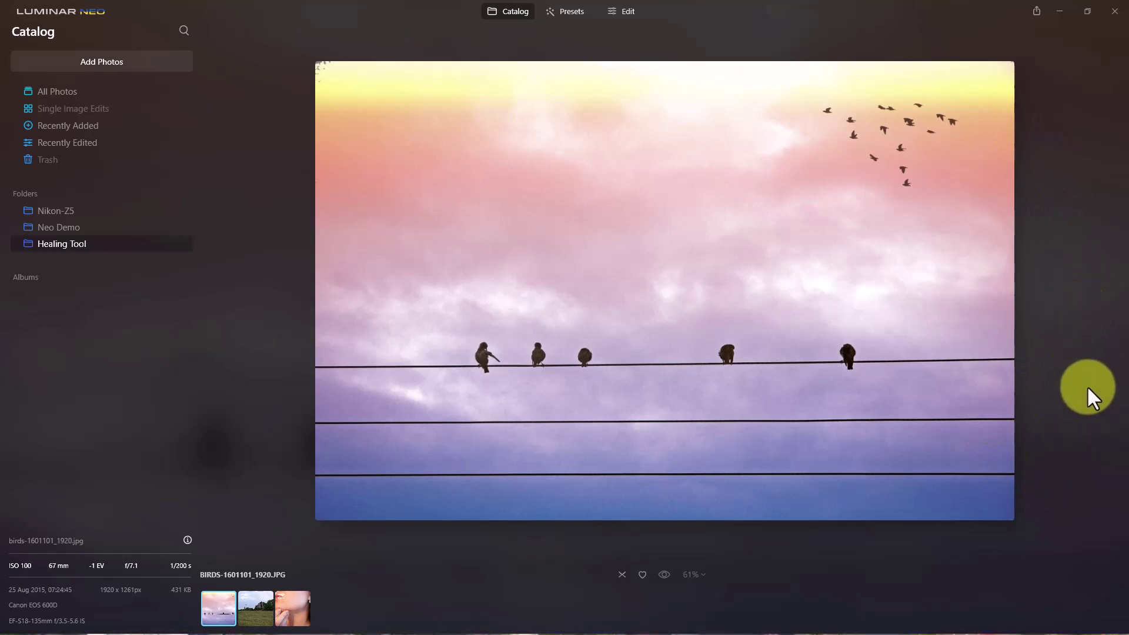
{"action": "left_click", "coordinate": [629, 11]}
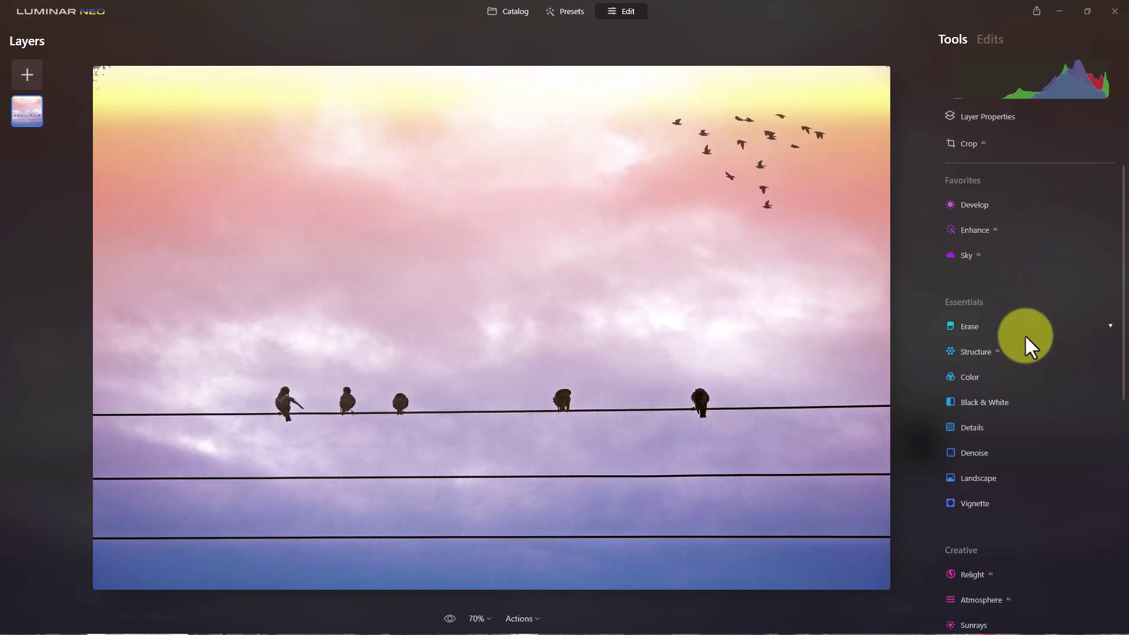
- Run the Erase tool's Remove Powerlines to delete the three wires under the perched birds
{"action": "left_click", "coordinate": [969, 327]}
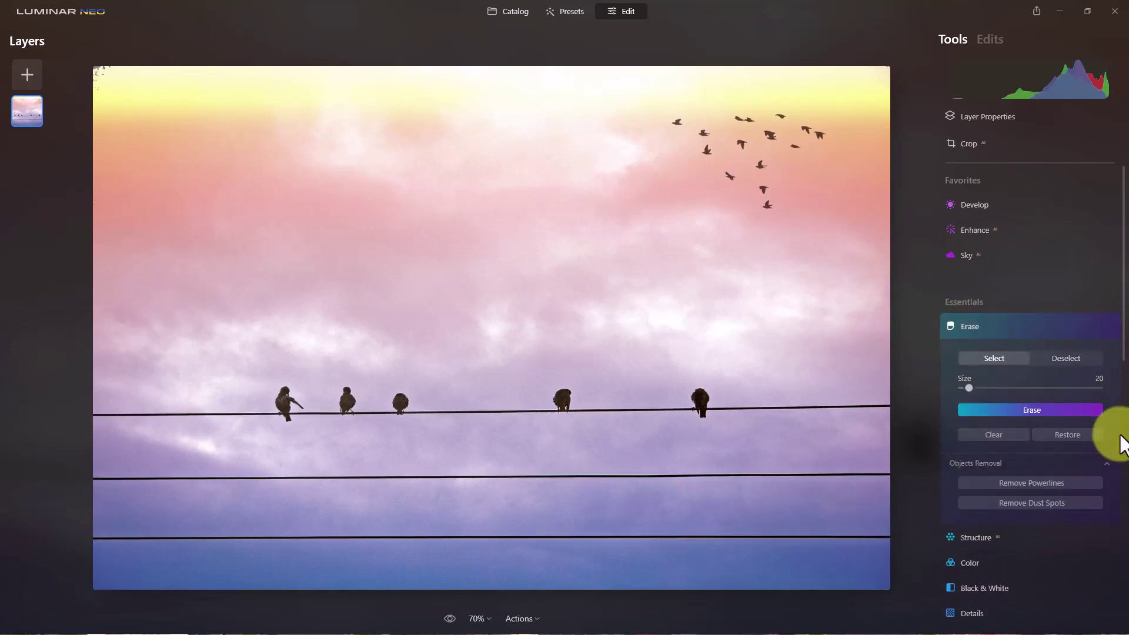
{"action": "left_click", "coordinate": [1030, 481]}
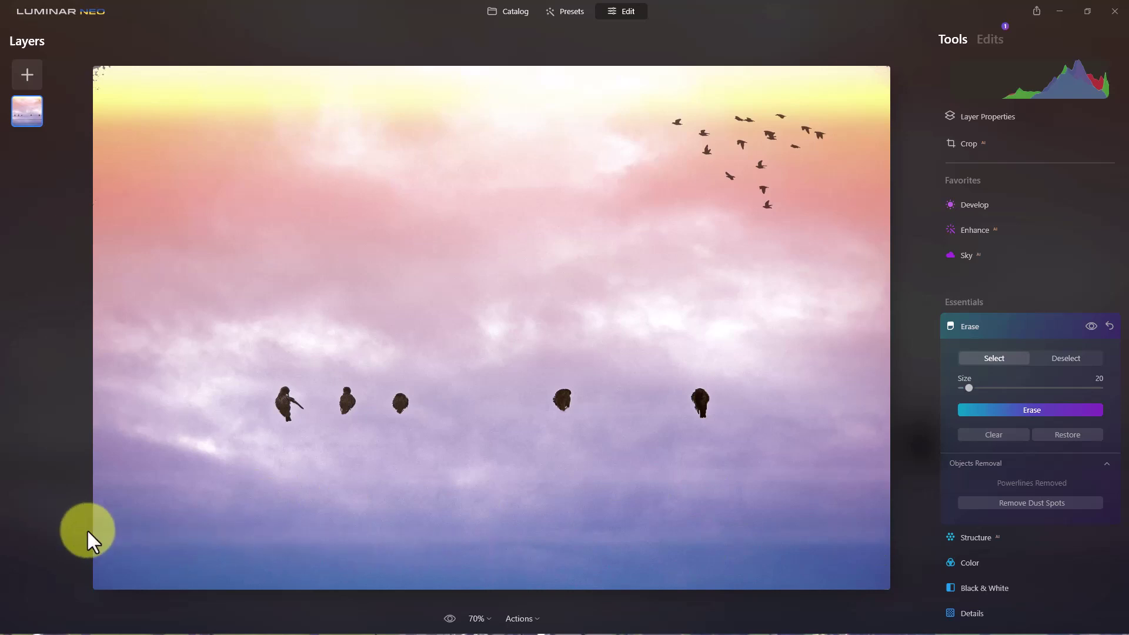
{"action": "scroll", "coordinate": [833, 448], "scroll_direction": "up", "scroll_amount": 2}
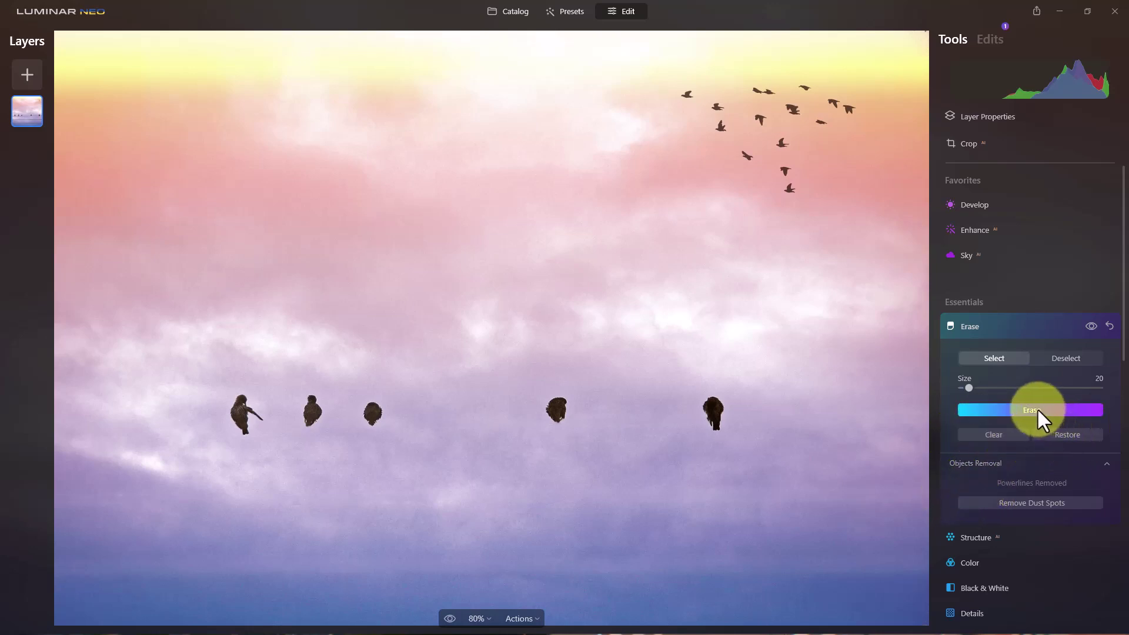
- Set the erase brush Size to 40 and erase a leftover streak in the lower sky
{"action": "left_click_drag", "start_coordinate": [970, 388], "coordinate": [983, 388]}
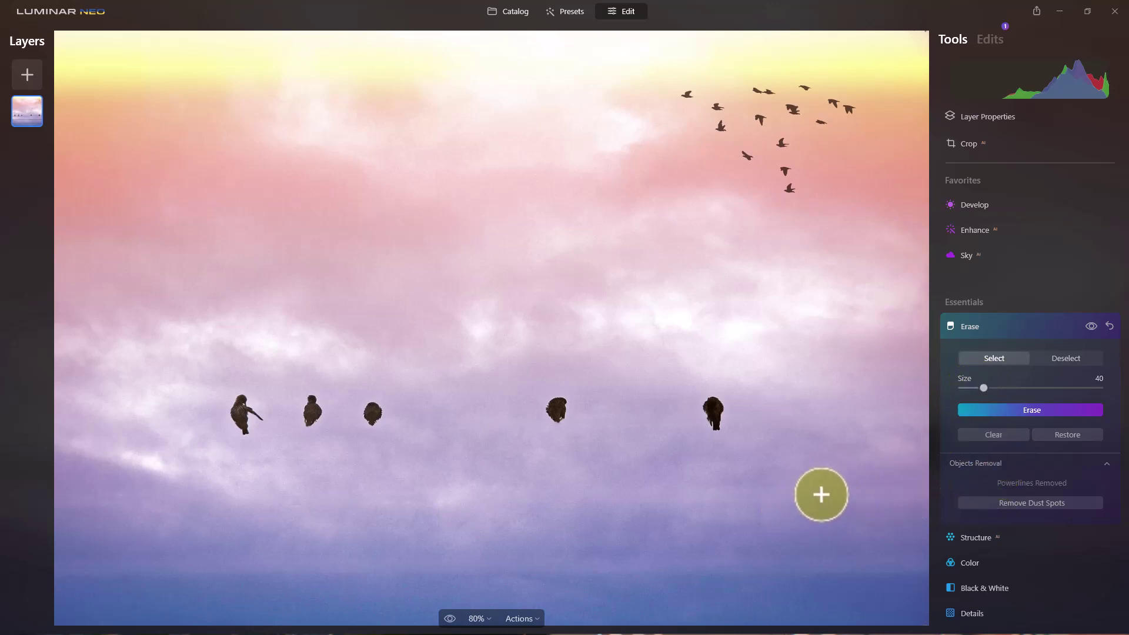
{"action": "left_click", "coordinate": [821, 495]}
{"action": "left_click", "coordinate": [856, 496]}
{"action": "left_click", "coordinate": [892, 495]}
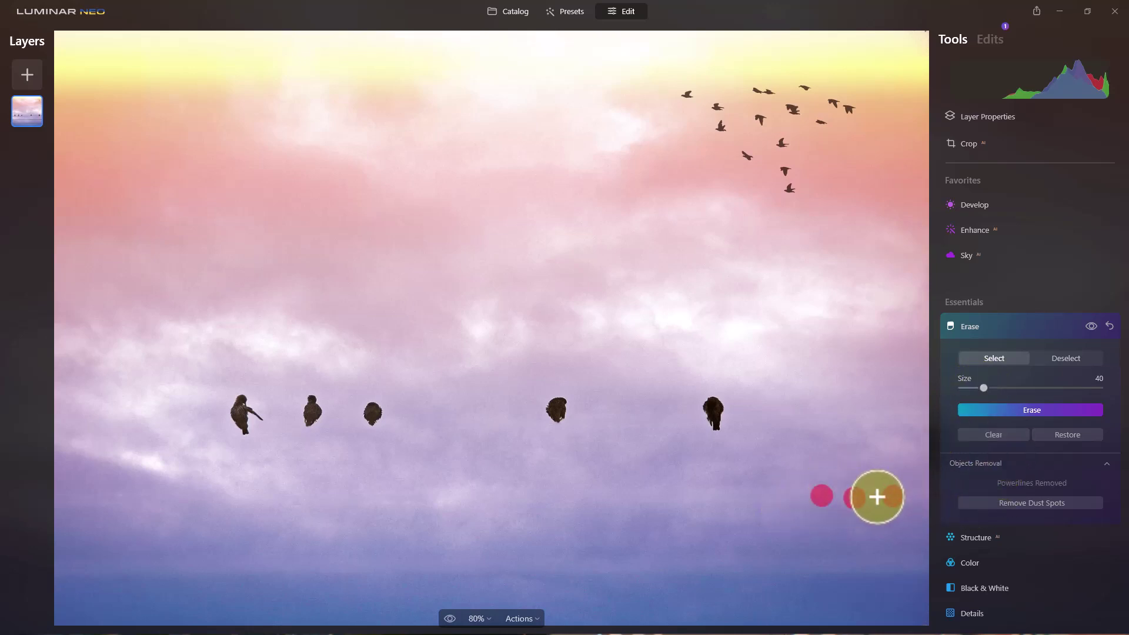
{"action": "left_click", "coordinate": [838, 496]}
{"action": "left_click", "coordinate": [876, 496]}
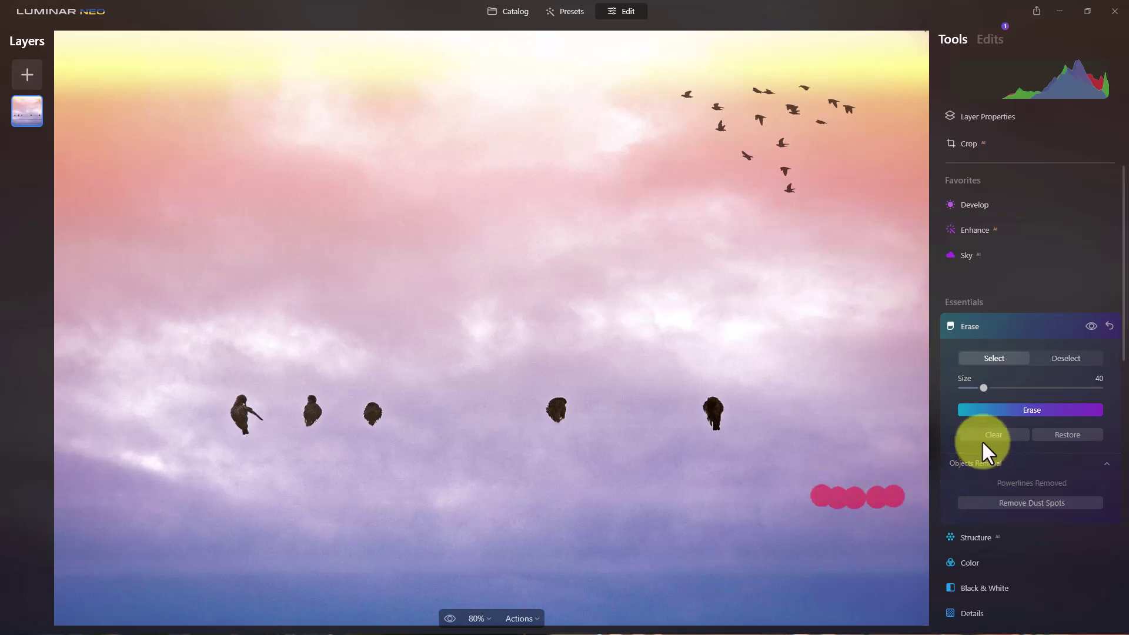
{"action": "left_click", "coordinate": [1030, 411]}
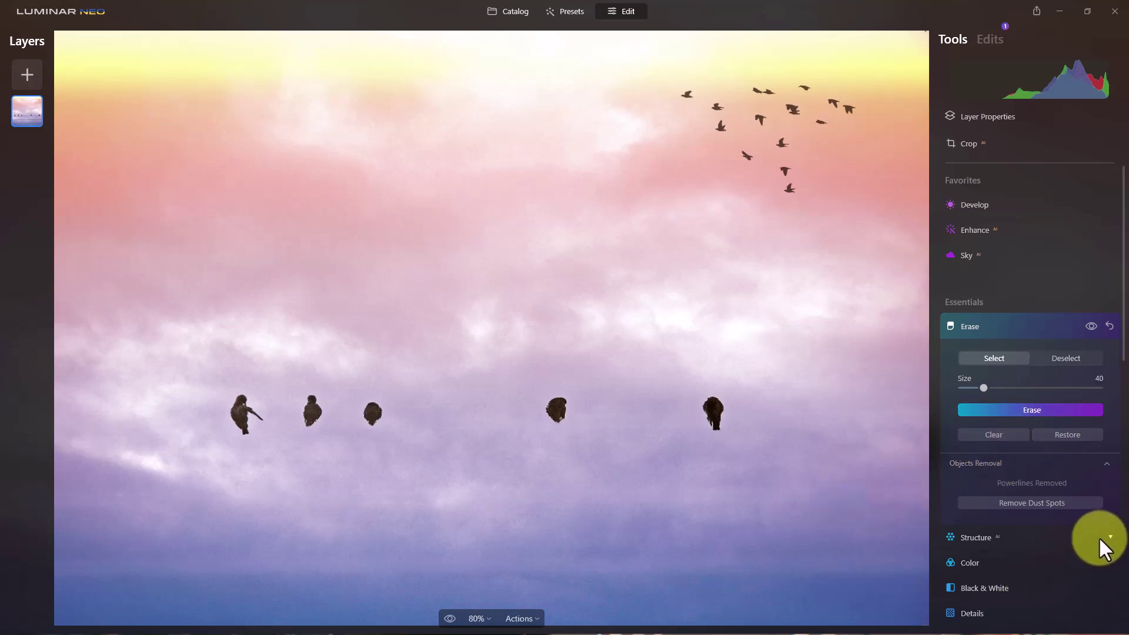
- Mask and erase two more leftover spots along the bottom edge of the sky
{"action": "left_click", "coordinate": [839, 571]}
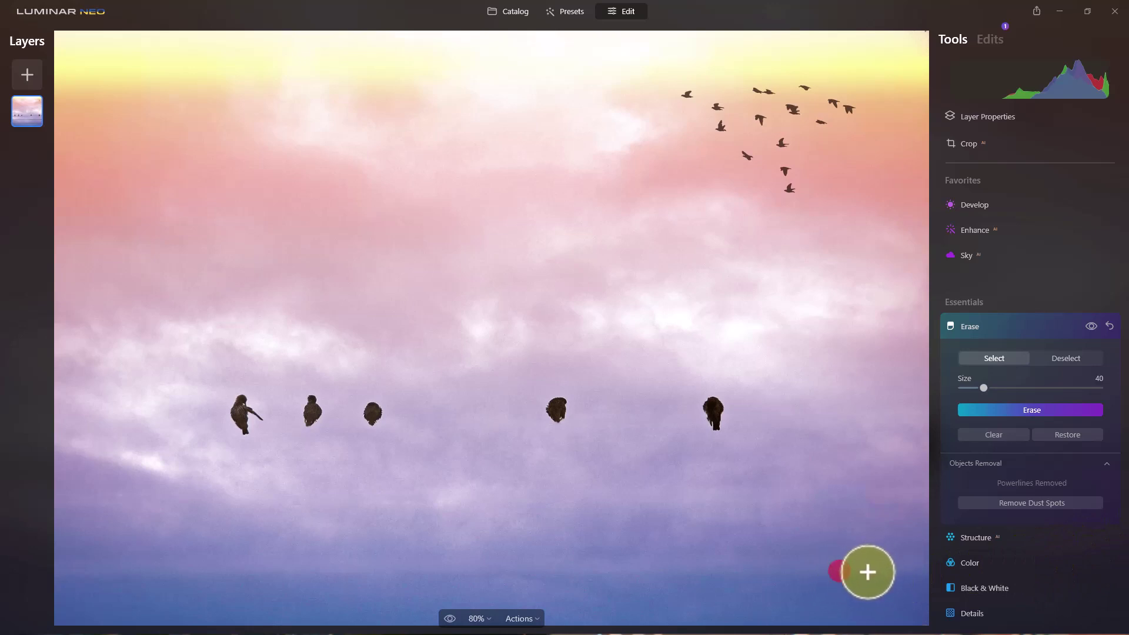
{"action": "left_click_drag", "start_coordinate": [890, 567], "coordinate": [855, 569]}
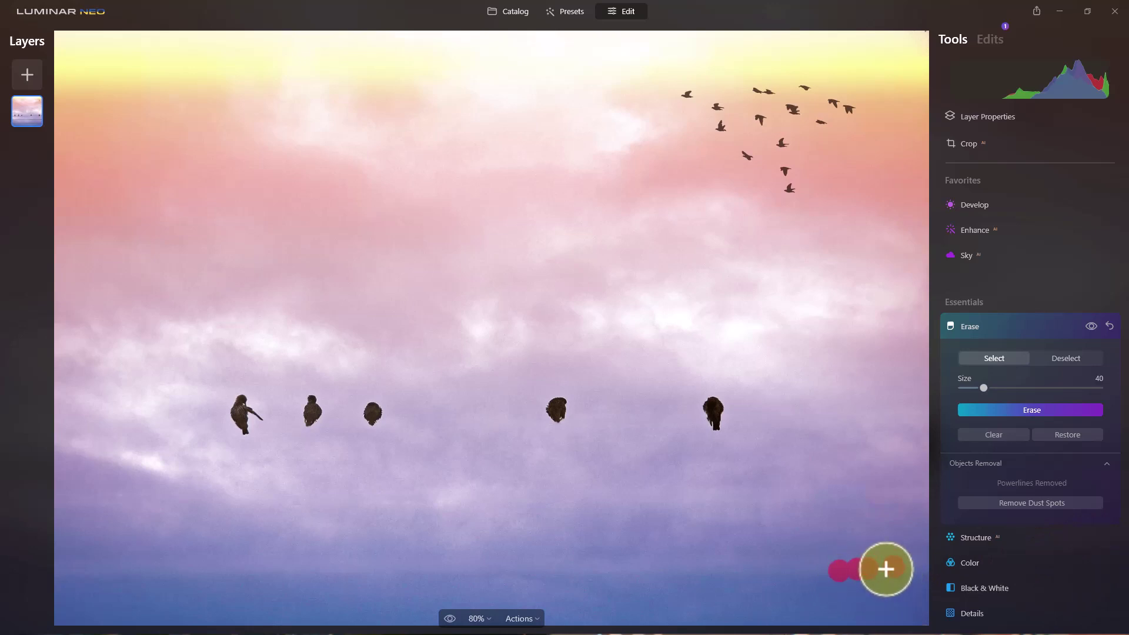
{"action": "left_click", "coordinate": [1036, 410]}
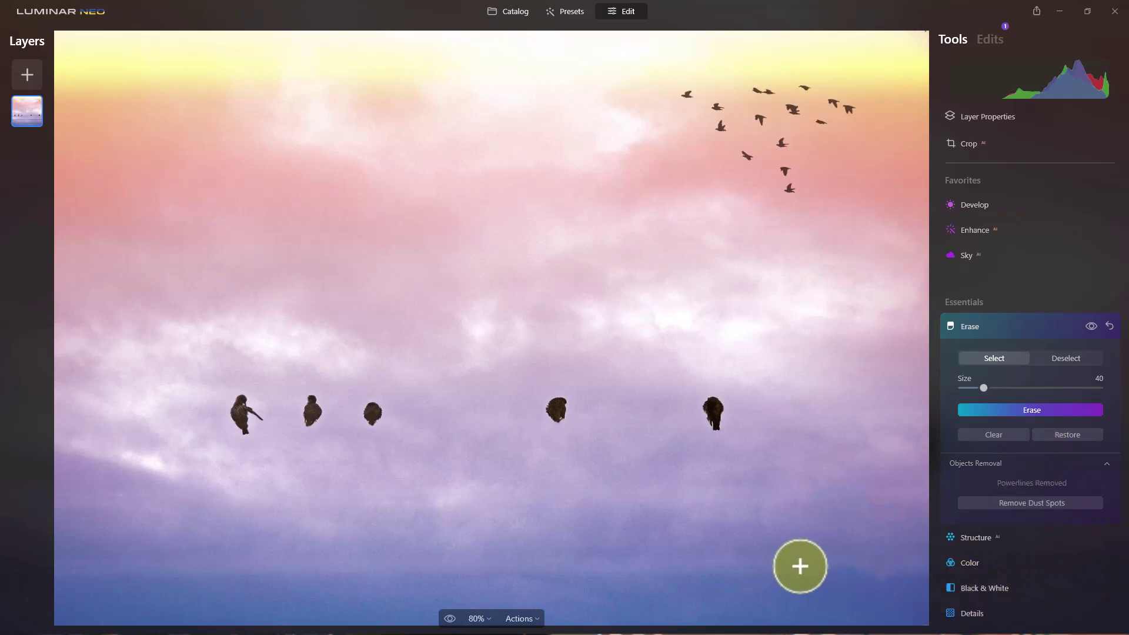
{"action": "left_click", "coordinate": [800, 565]}
{"action": "left_click", "coordinate": [755, 569]}
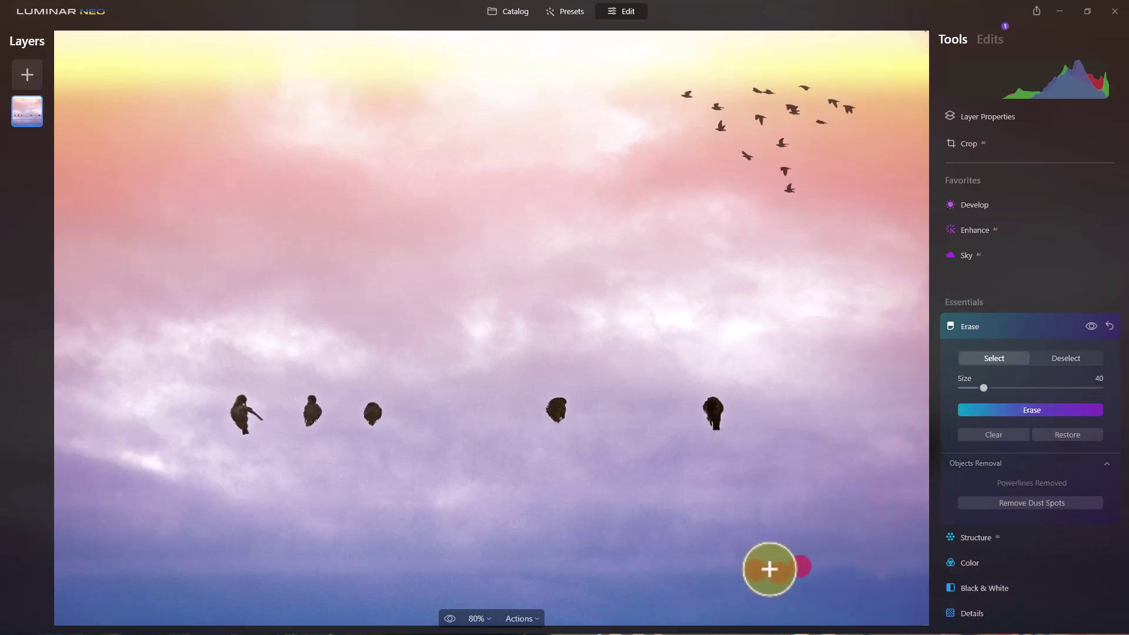
{"action": "left_click", "coordinate": [1049, 411]}
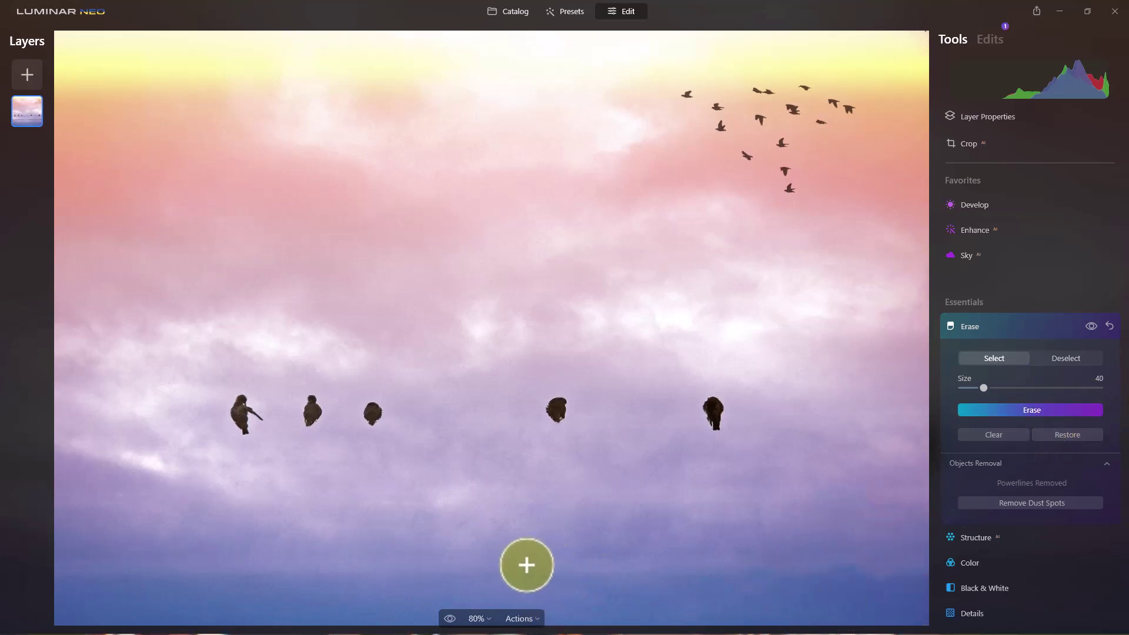
- Paint over and erase the remaining bottom streak sections in three passes
{"action": "left_click_drag", "start_coordinate": [527, 566], "coordinate": [615, 570]}
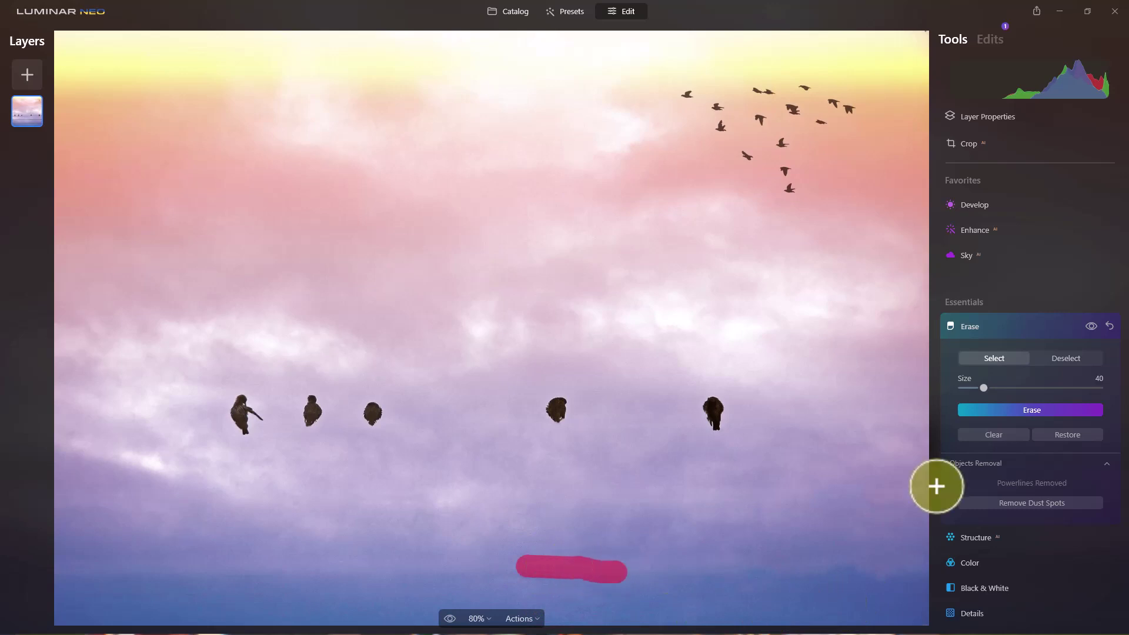
{"action": "left_click", "coordinate": [1052, 408]}
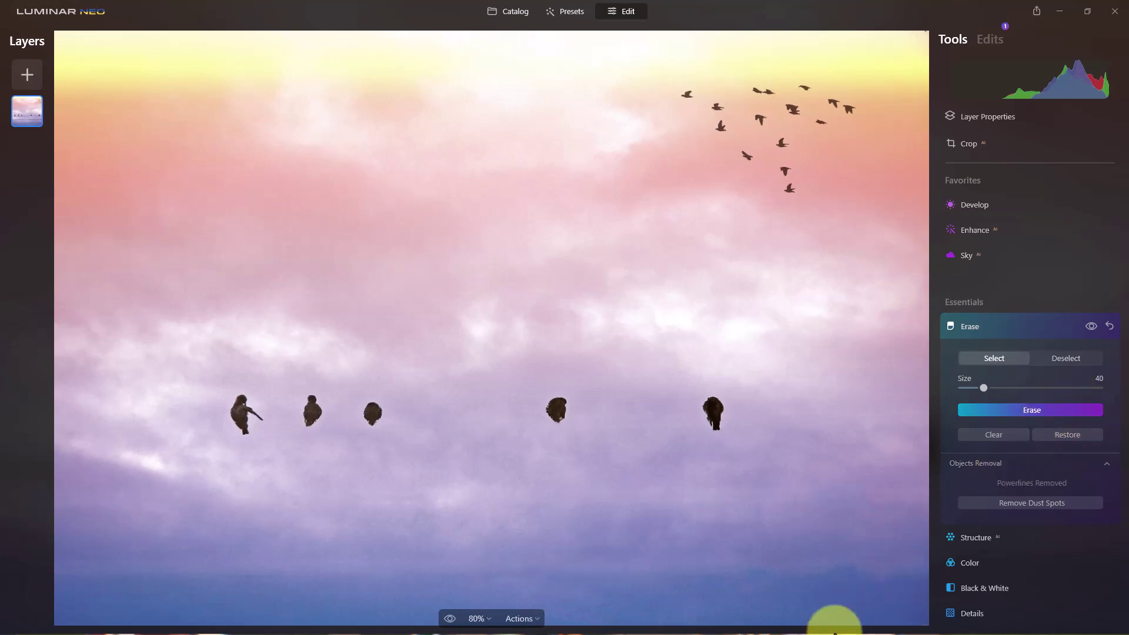
{"action": "left_click_drag", "start_coordinate": [574, 556], "coordinate": [668, 556]}
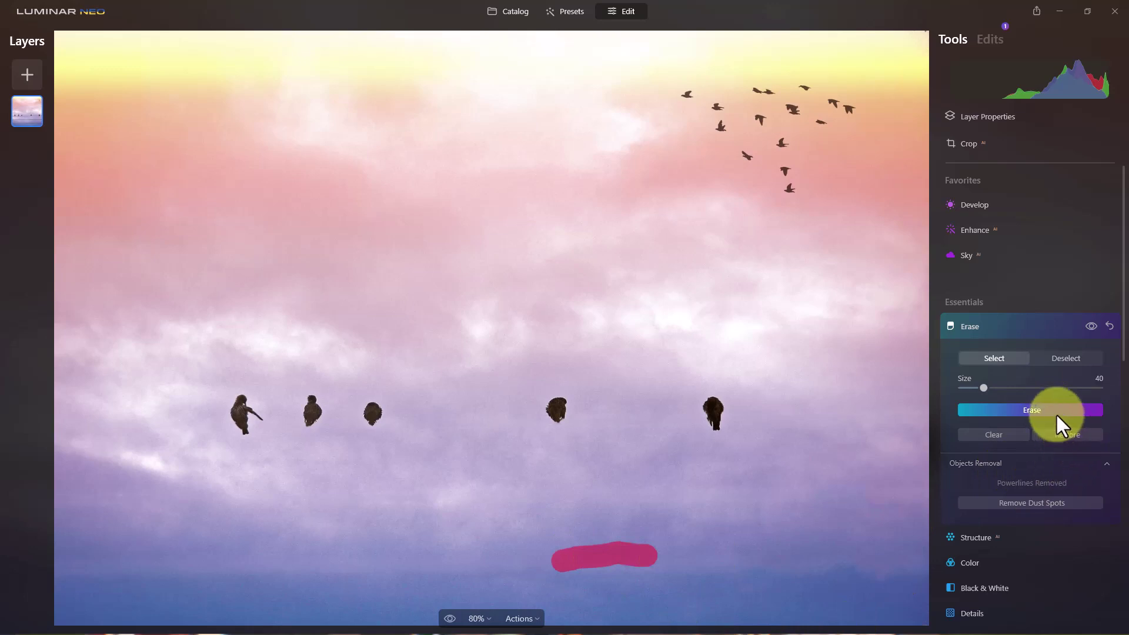
{"action": "left_click", "coordinate": [1052, 410]}
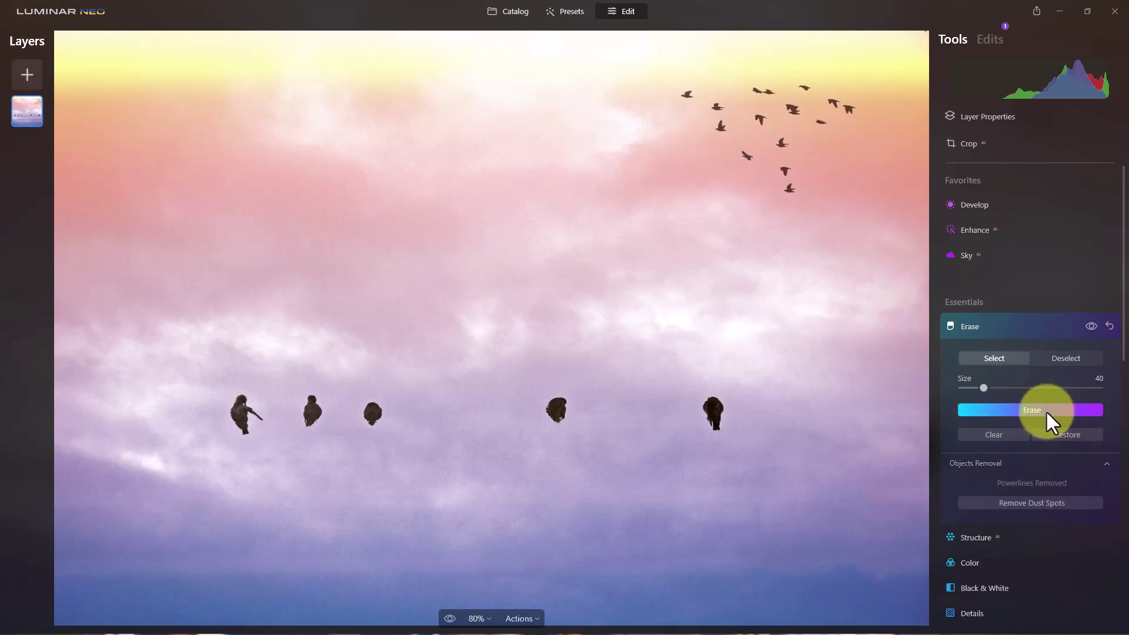
{"action": "left_click_drag", "start_coordinate": [593, 572], "coordinate": [658, 572]}
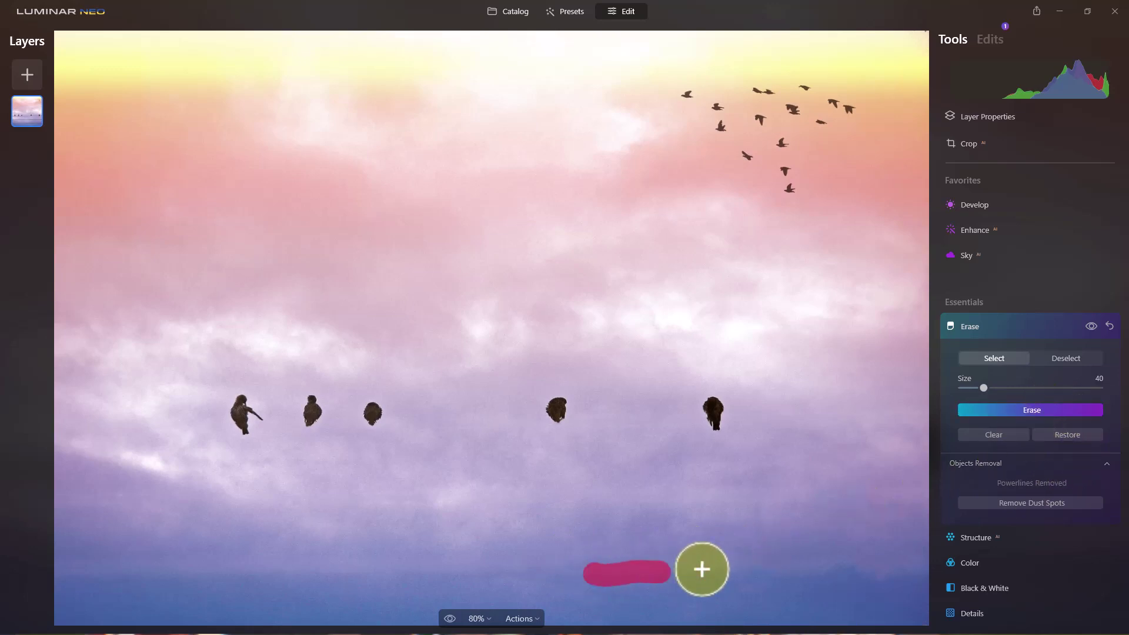
{"action": "left_click", "coordinate": [1046, 410]}
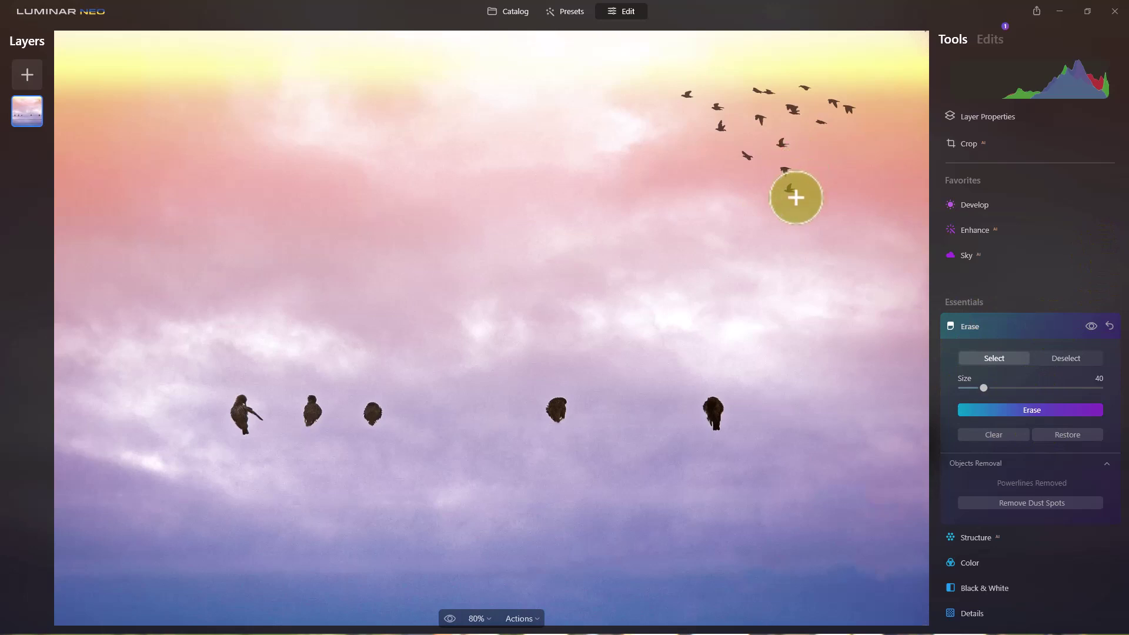
- Mark three birds in the upper-right flying flock and erase them
{"action": "left_click", "coordinate": [789, 191]}
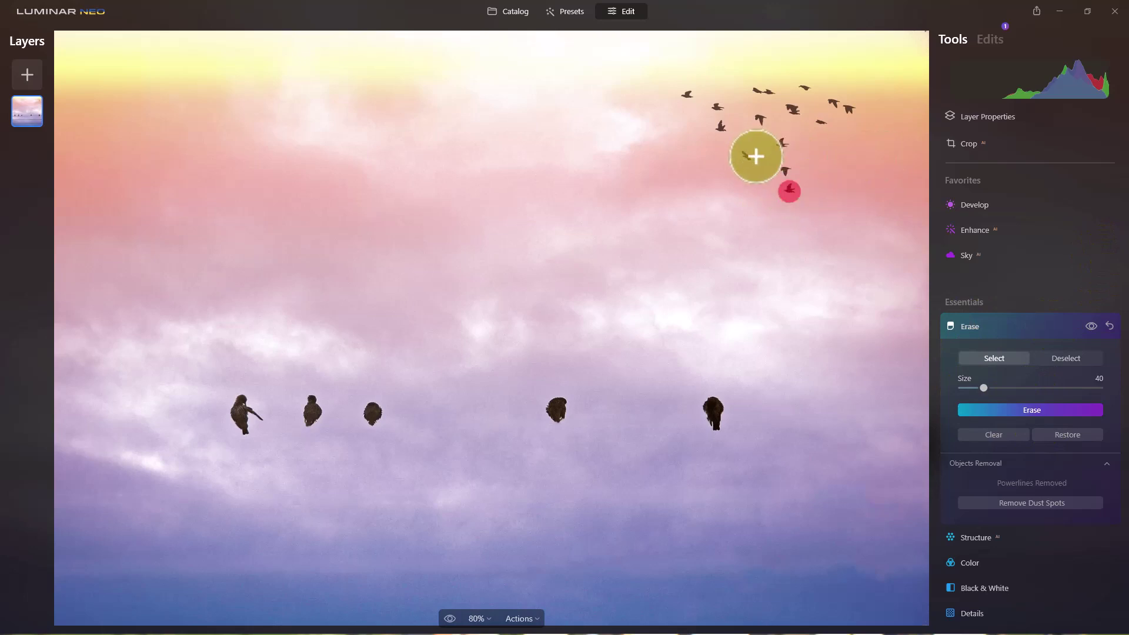
{"action": "left_click", "coordinate": [746, 151]}
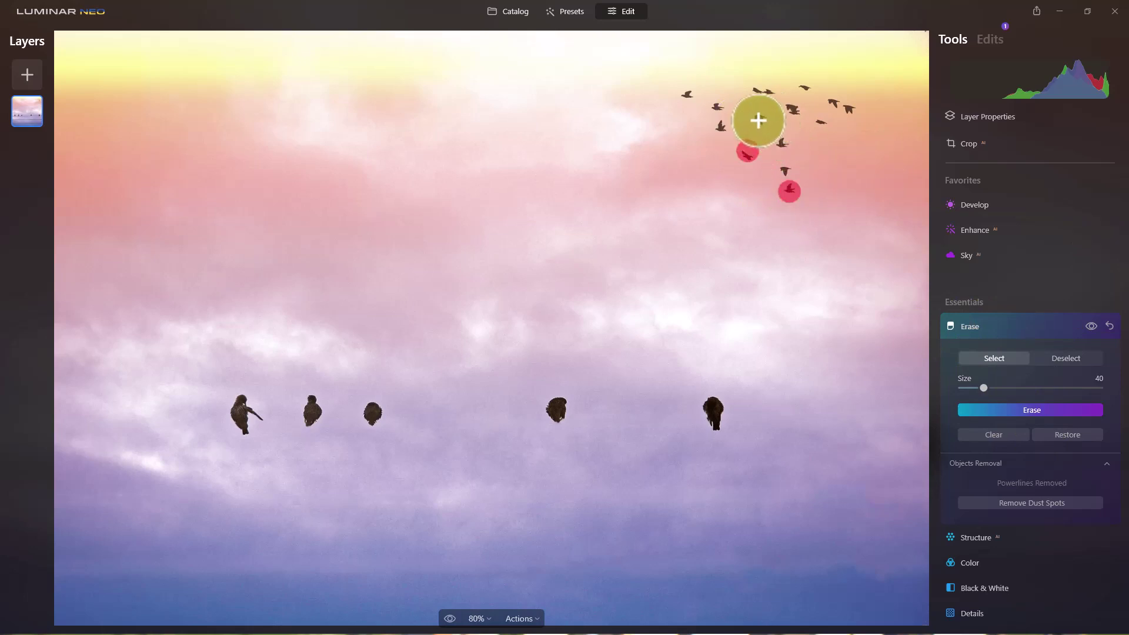
{"action": "left_click", "coordinate": [759, 120]}
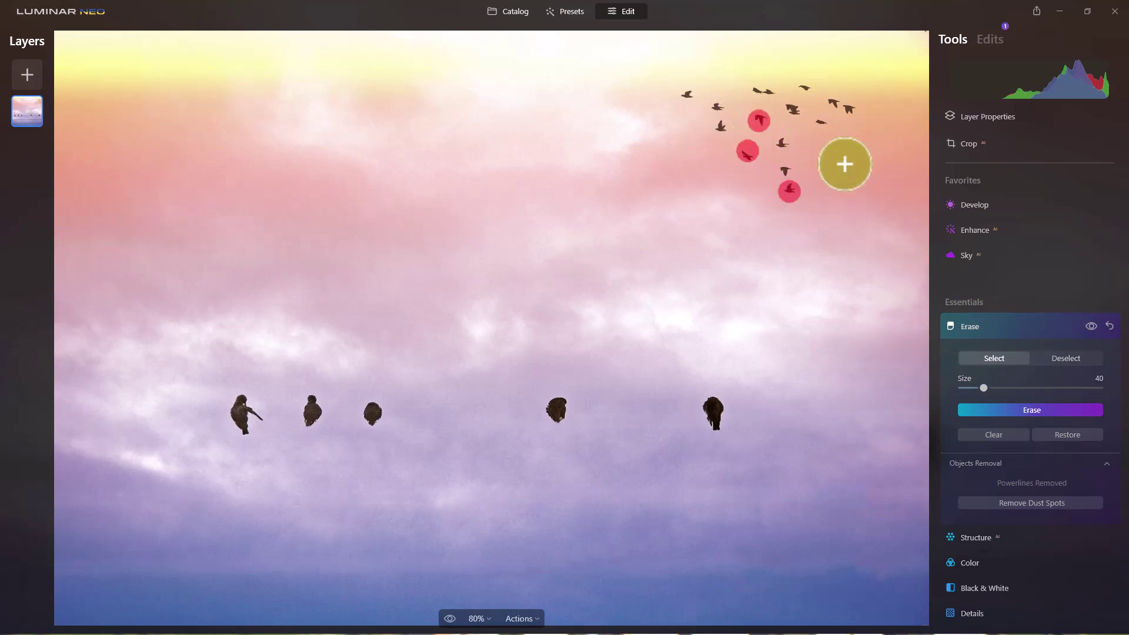
{"action": "left_click", "coordinate": [1029, 411]}
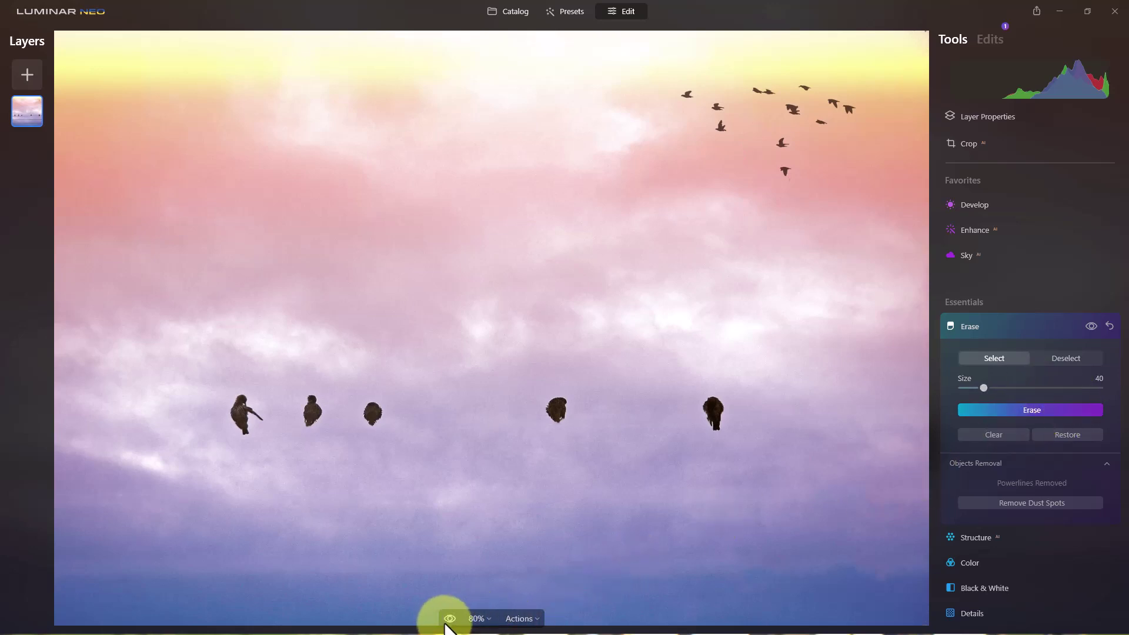
{"action": "left_click_drag", "start_coordinate": [449, 618], "coordinate": [449, 619]}
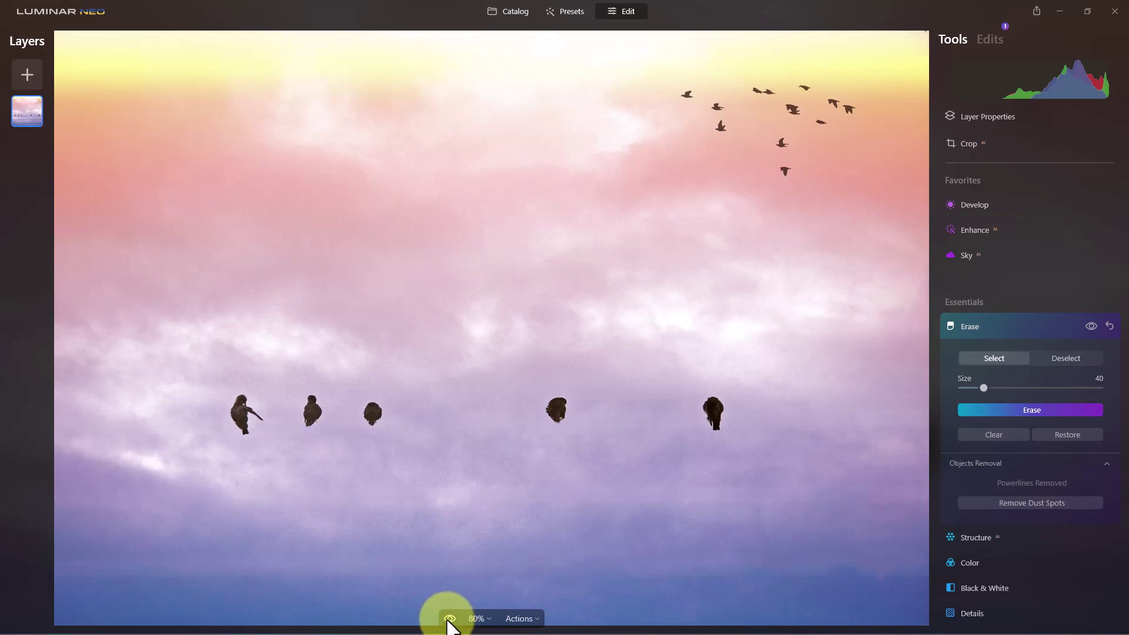